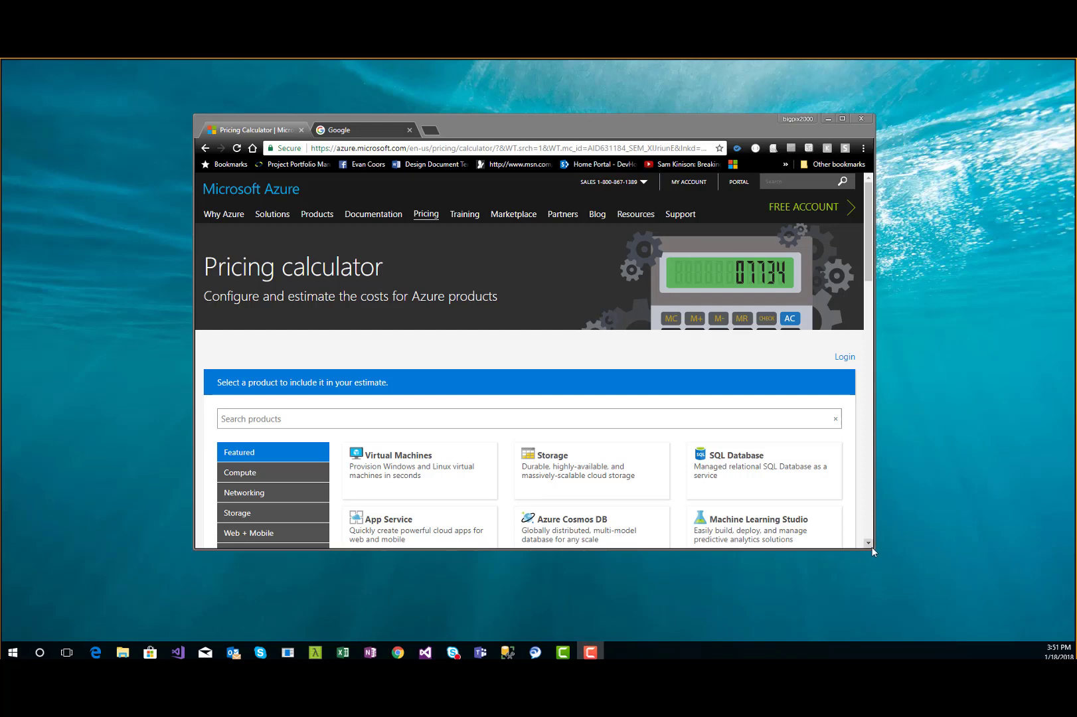
# Add Virtual Machines to the pricing estimate and maximize the browser window.
pyautogui.moveTo(872, 548); pyautogui.dragTo(868, 621)
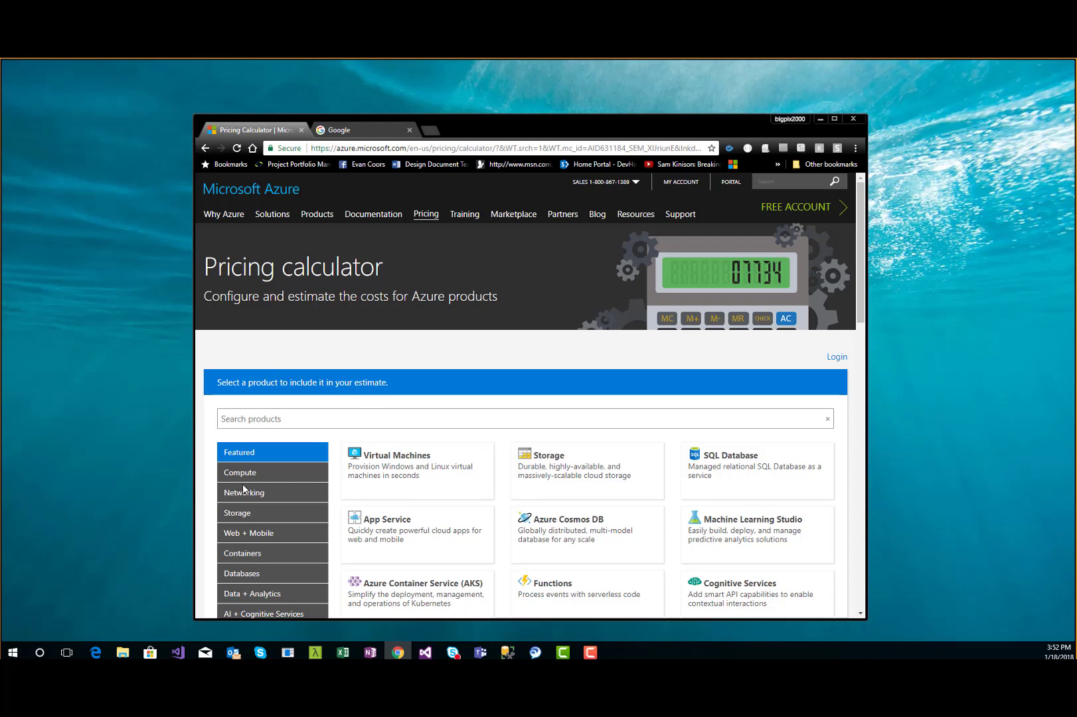
pyautogui.click(362, 458)
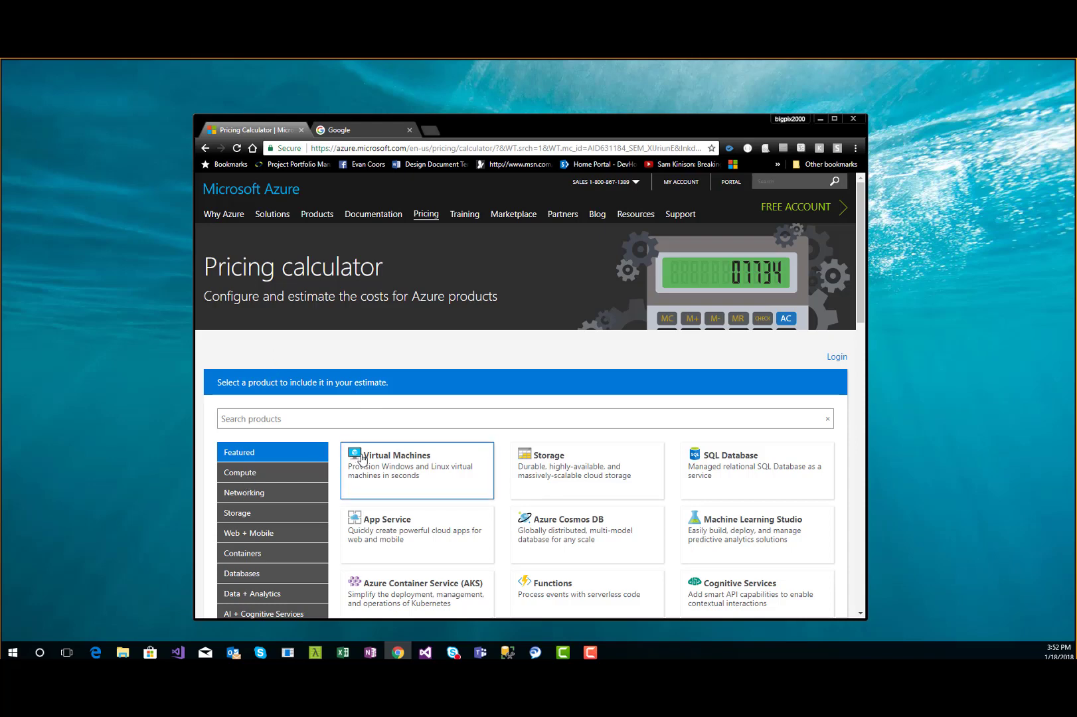
pyautogui.click(401, 472)
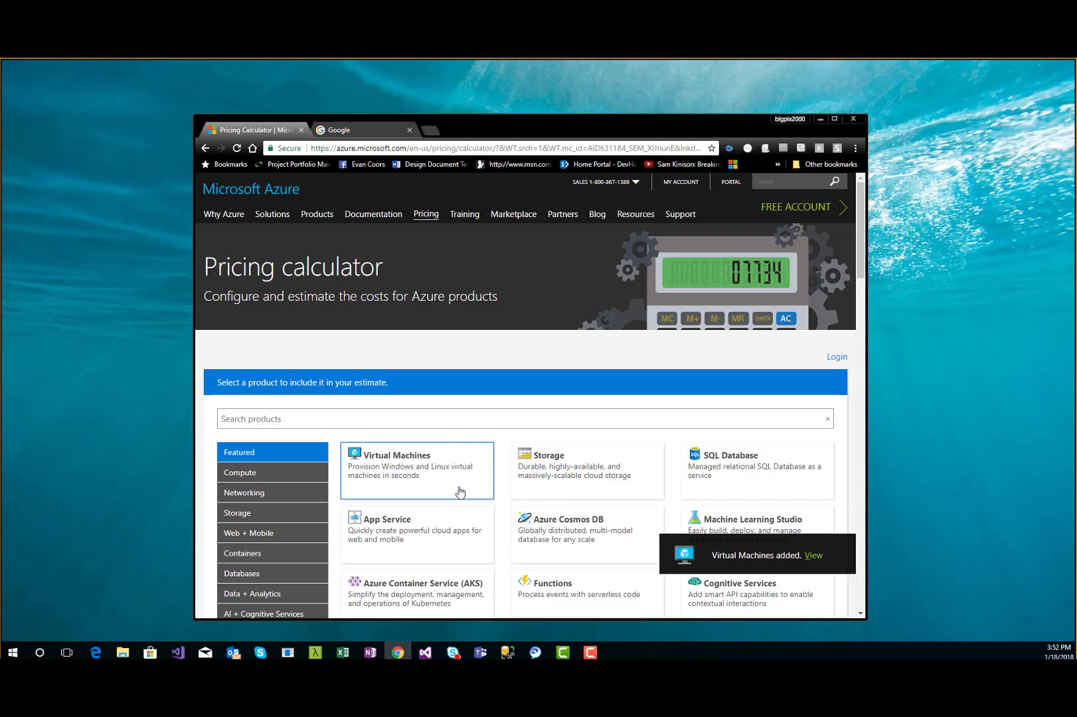
pyautogui.moveTo(861, 260); pyautogui.dragTo(861, 343)
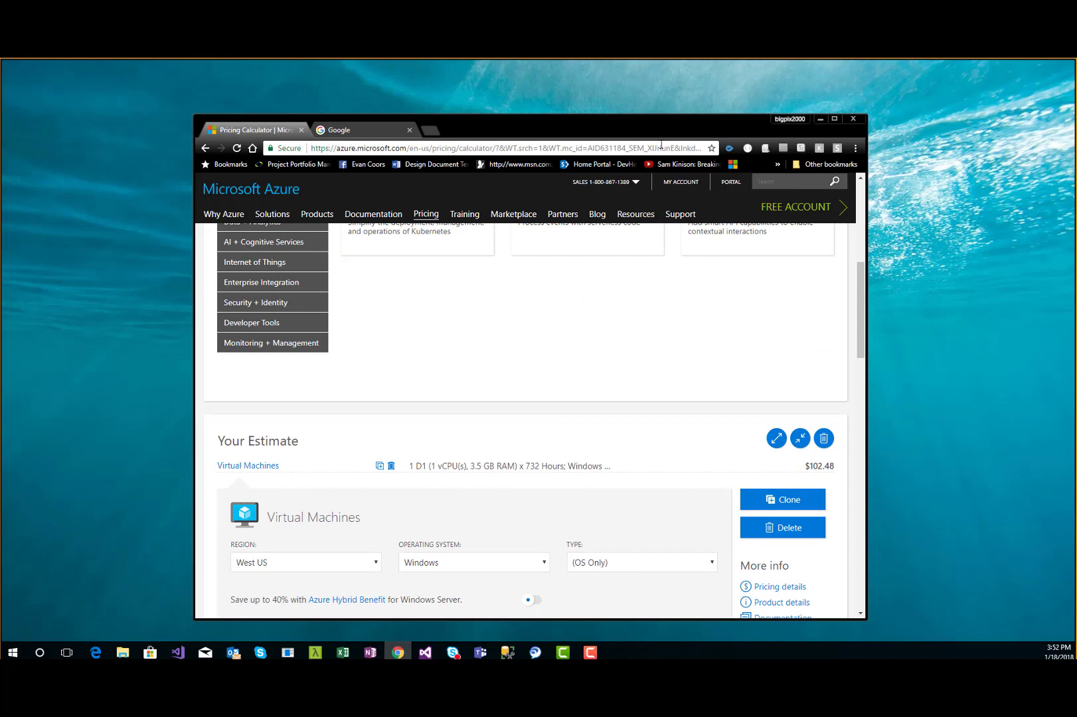
pyautogui.doubleClick(643, 130)
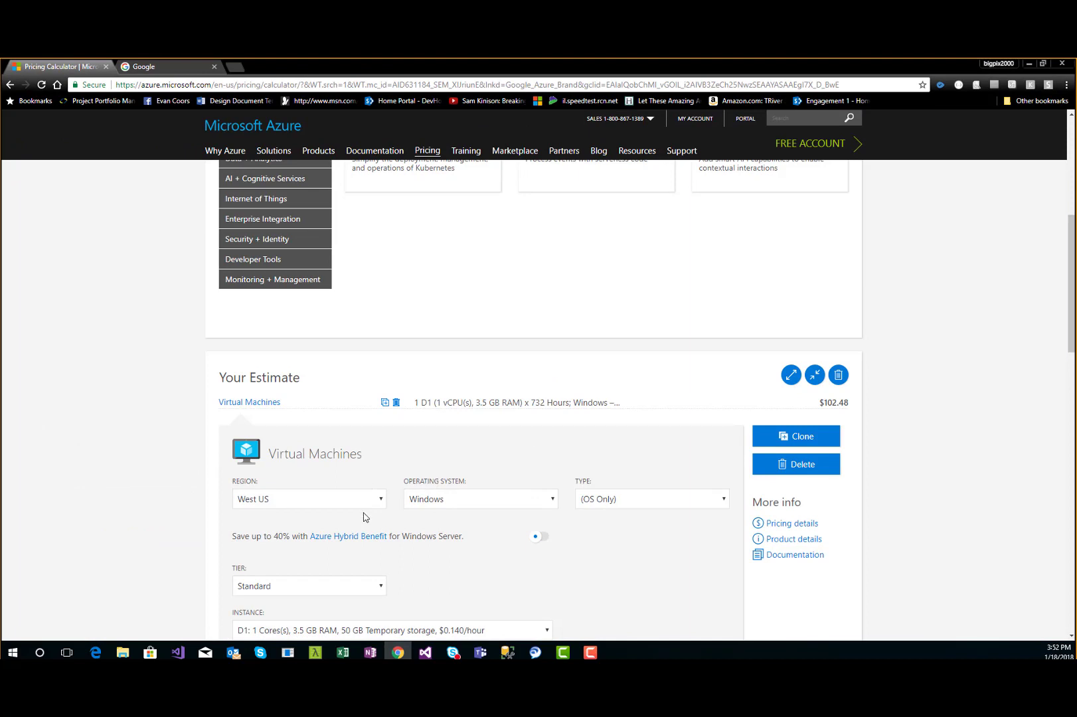
# Set the virtual machine's operating system to Linux, keeping Ubuntu as its type.
pyautogui.click(552, 501)
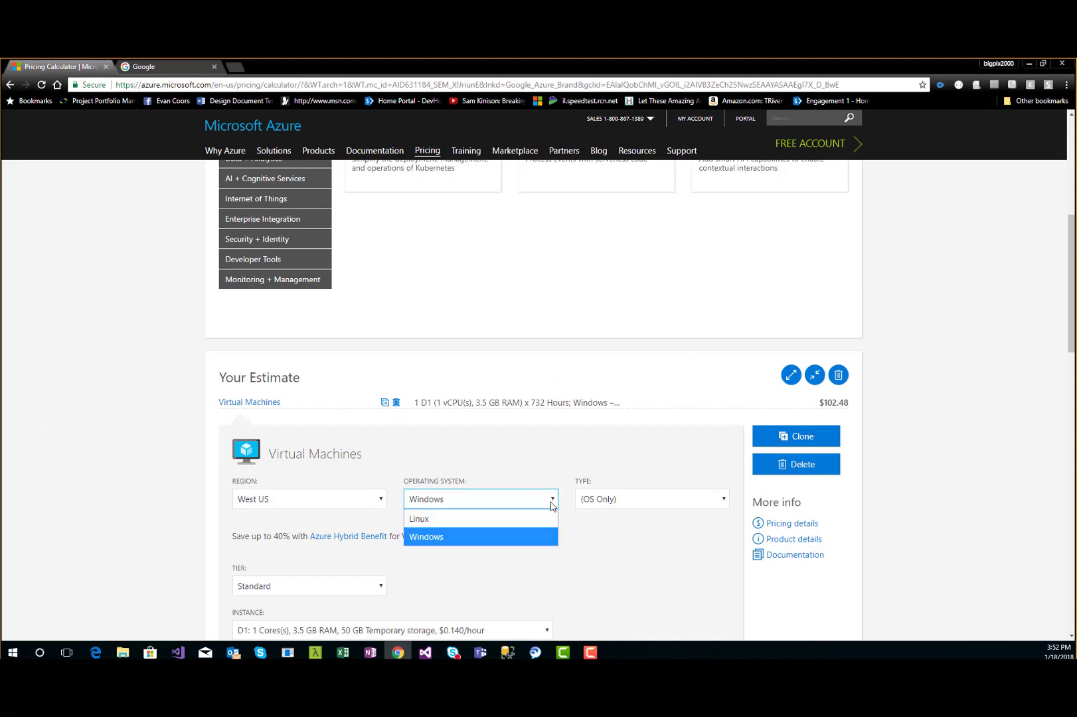
pyautogui.click(510, 519)
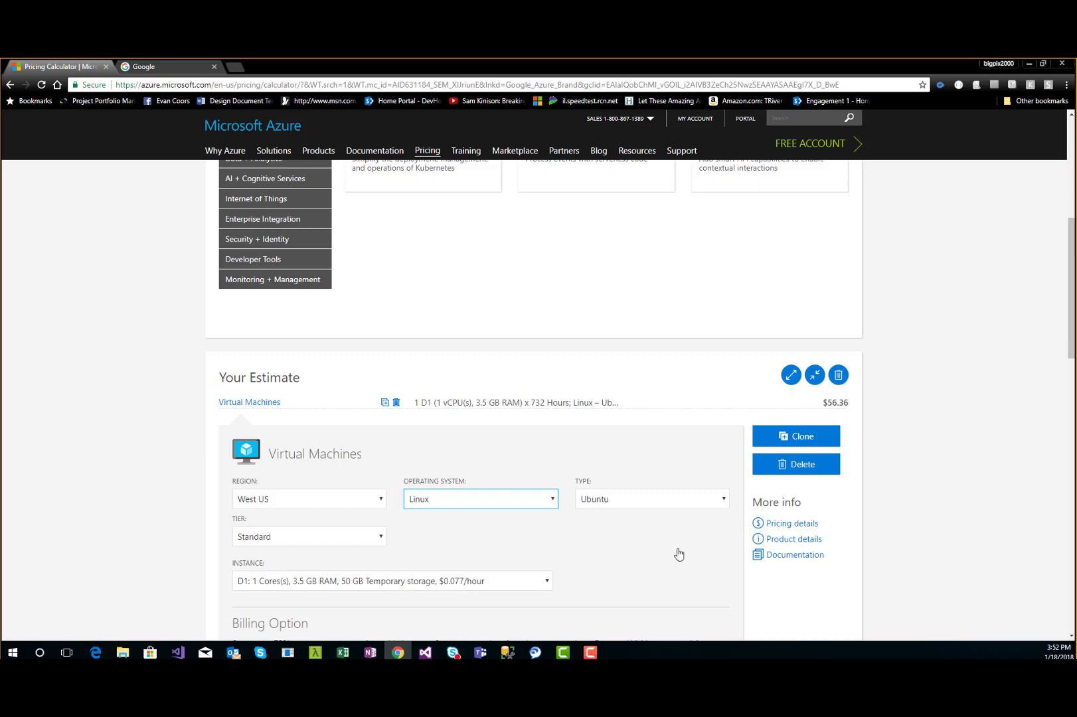
pyautogui.click(725, 502)
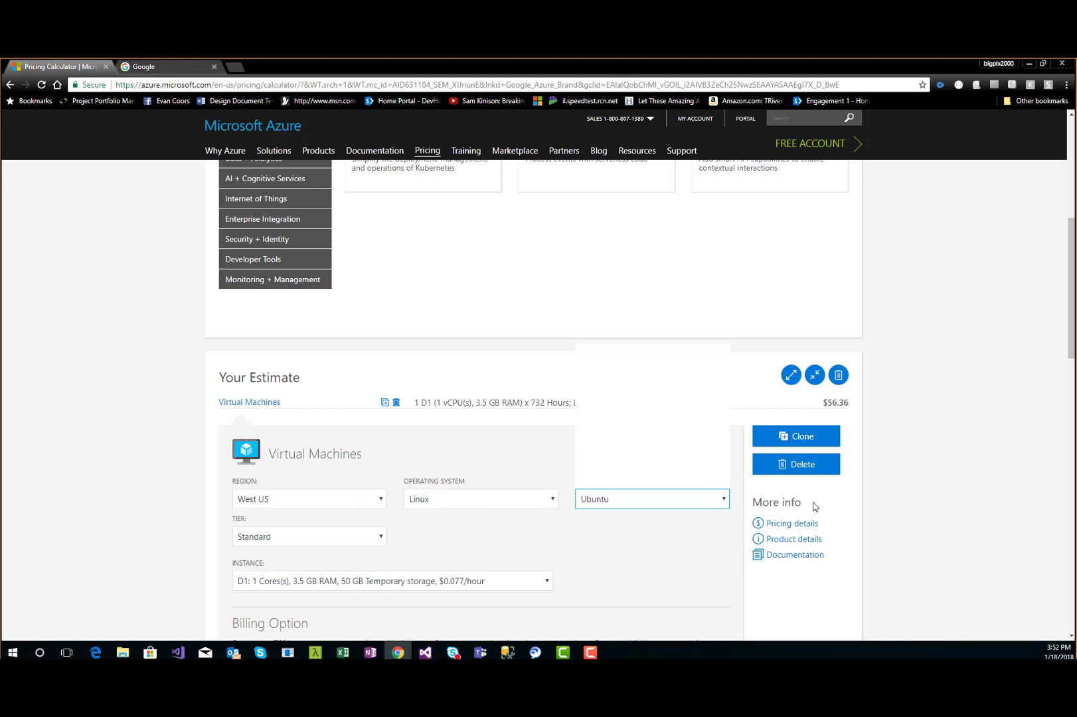
# Choose the B1S instance with 1 core, 1 GB RAM and 2 GB temporary storage for the virtual machine.
pyautogui.moveTo(1072, 347); pyautogui.dragTo(1073, 362)
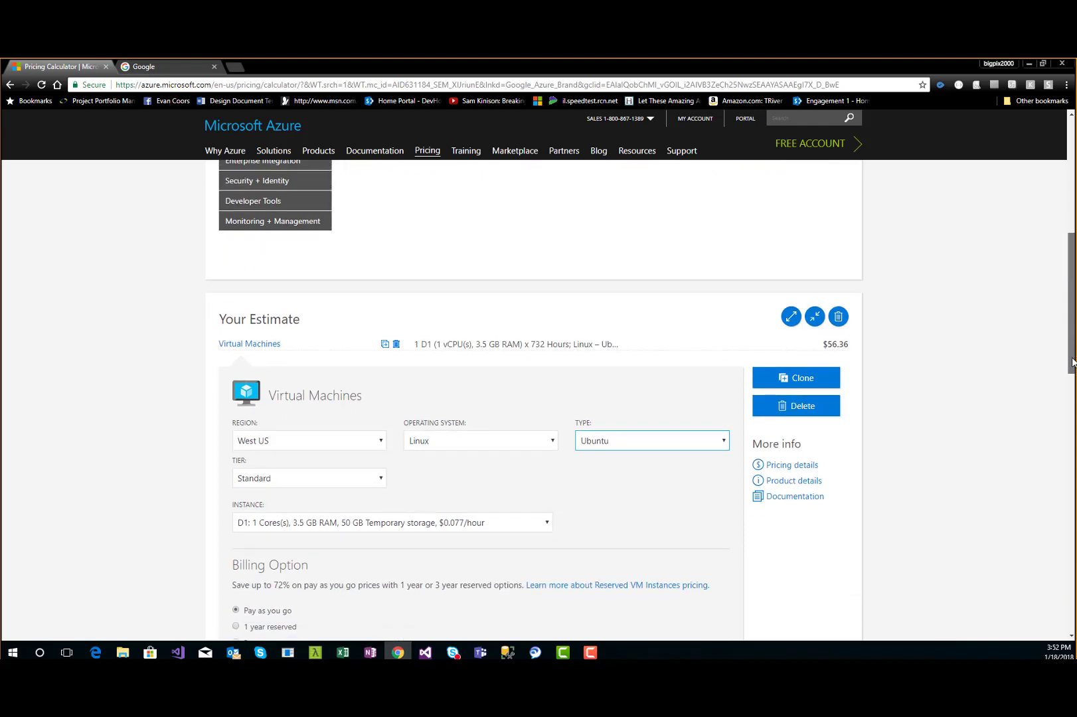
pyautogui.moveTo(1073, 362); pyautogui.dragTo(1073, 371)
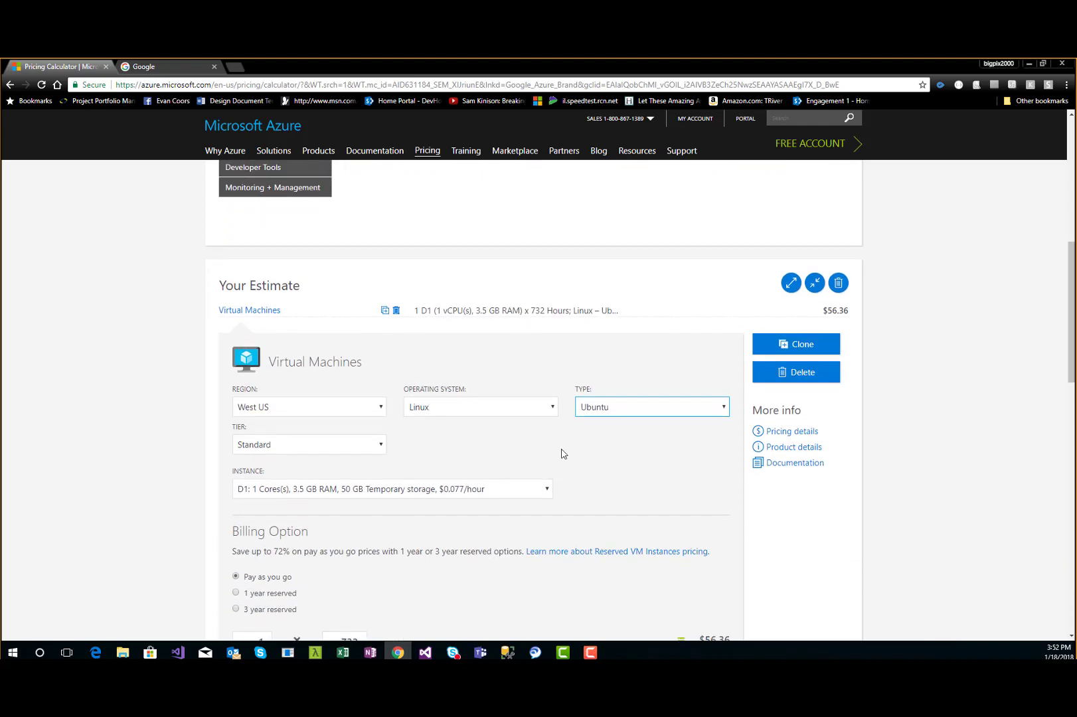
pyautogui.click(245, 492)
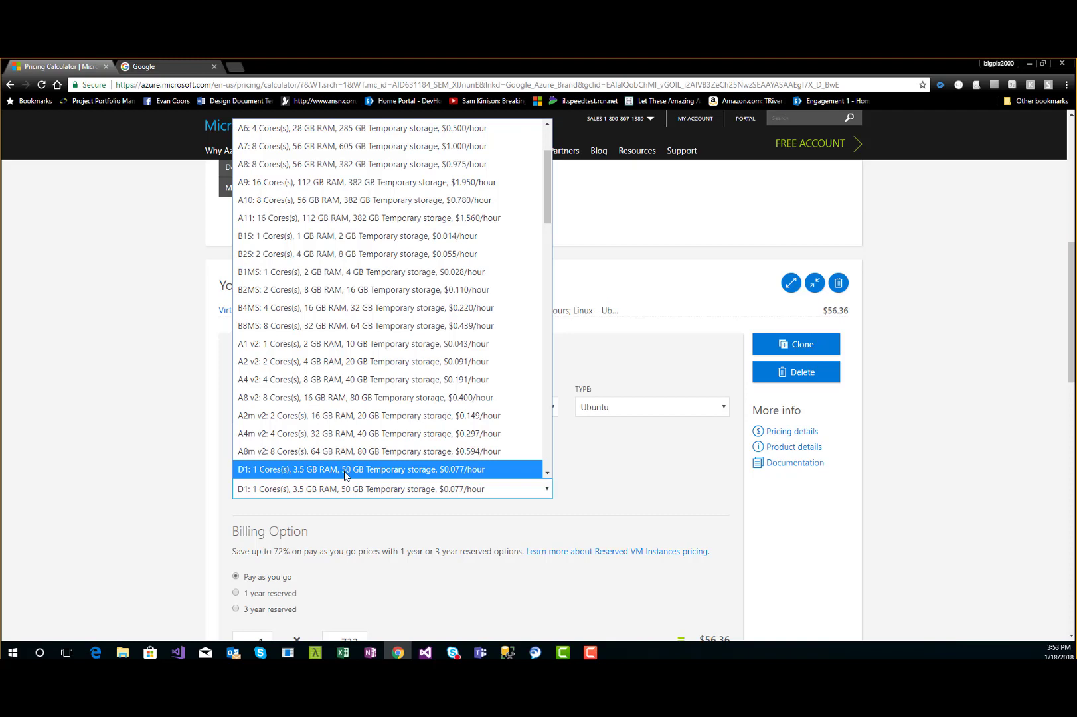
pyautogui.click(260, 241)
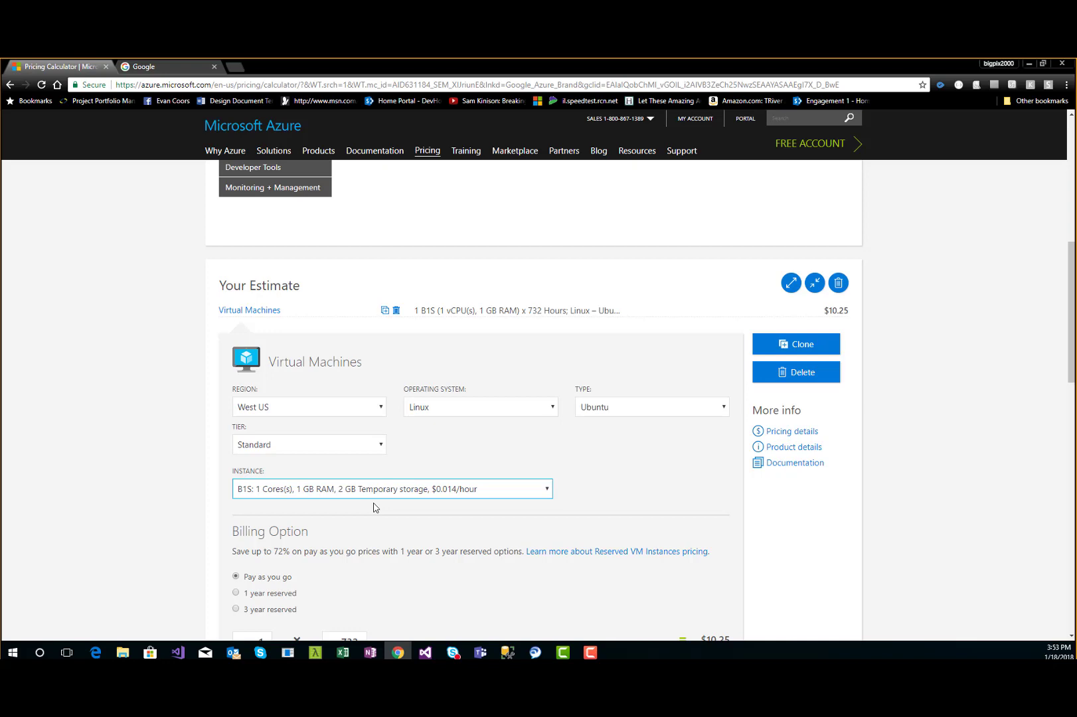
# Add Azure Database for PostgreSQL from the Databases category to the estimate.
pyautogui.moveTo(1070, 378); pyautogui.dragTo(1070, 282)
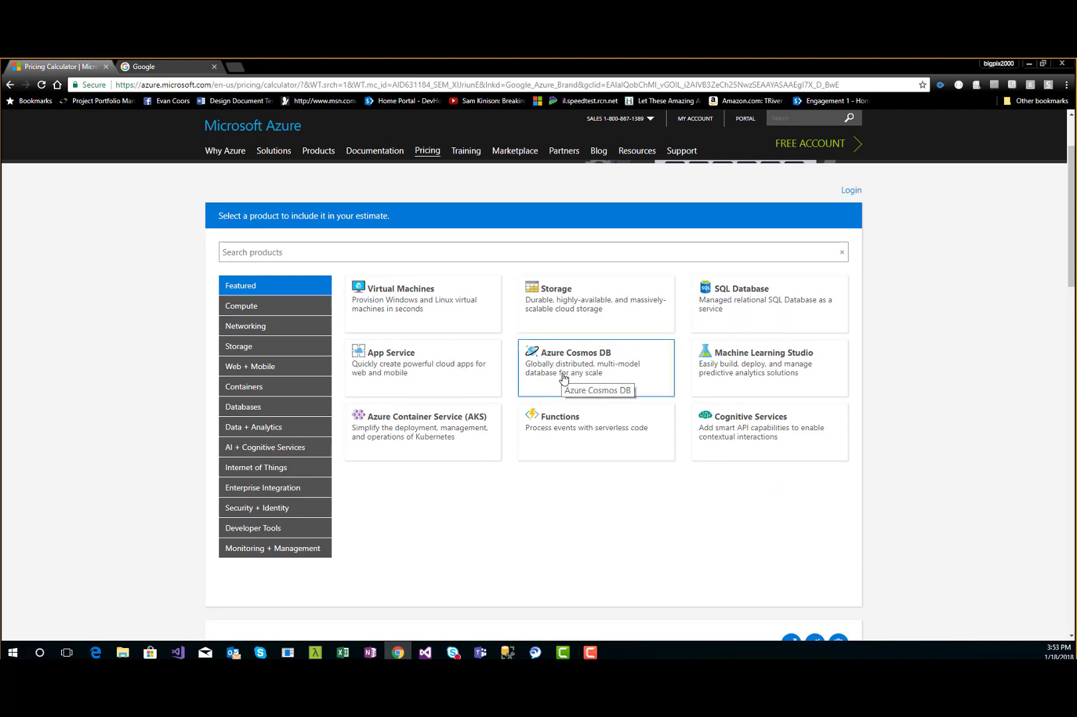
pyautogui.click(246, 412)
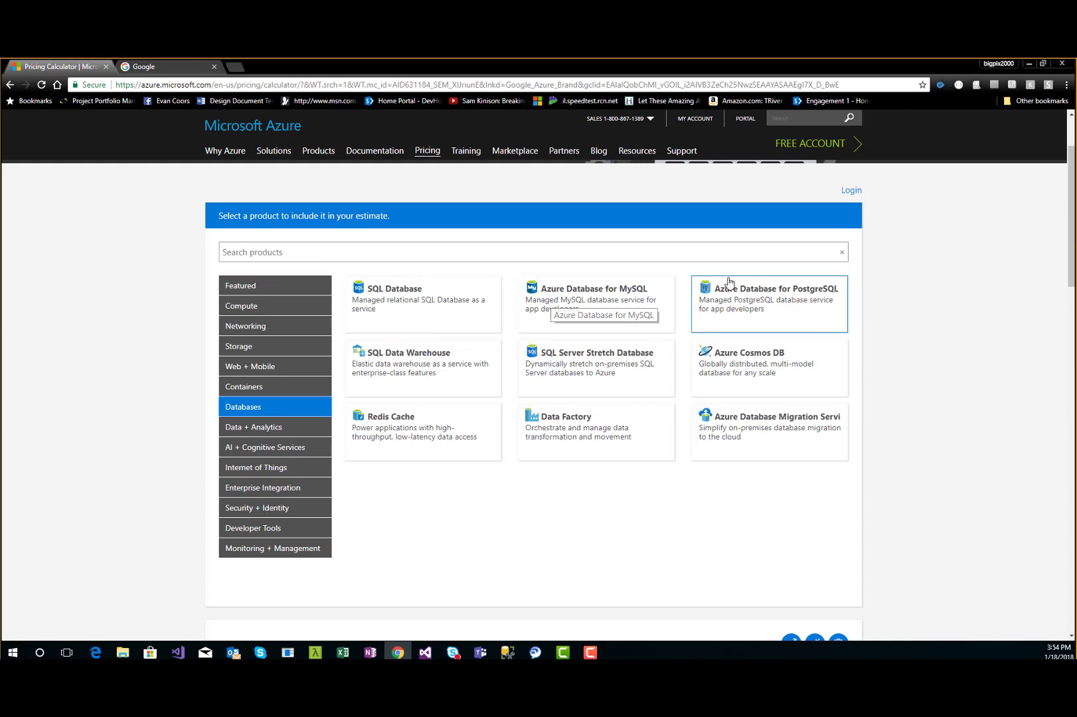
pyautogui.click(743, 302)
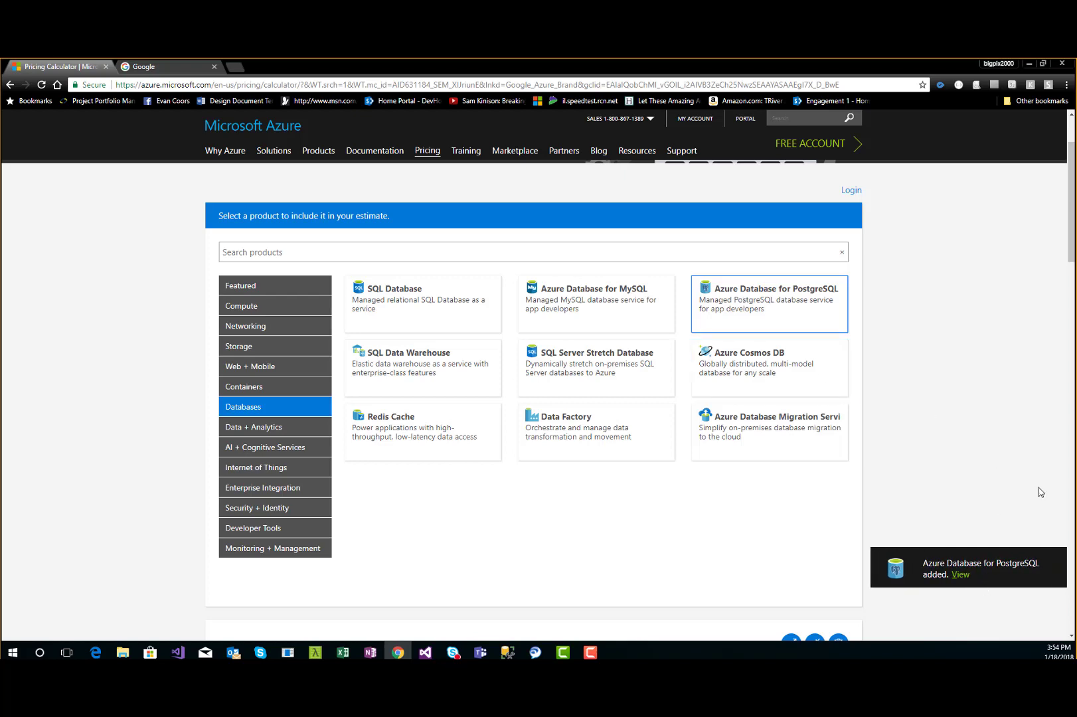
# Set the number of servers for Azure Database for PostgreSQL to 1.
pyautogui.moveTo(1073, 255); pyautogui.dragTo(1075, 391)
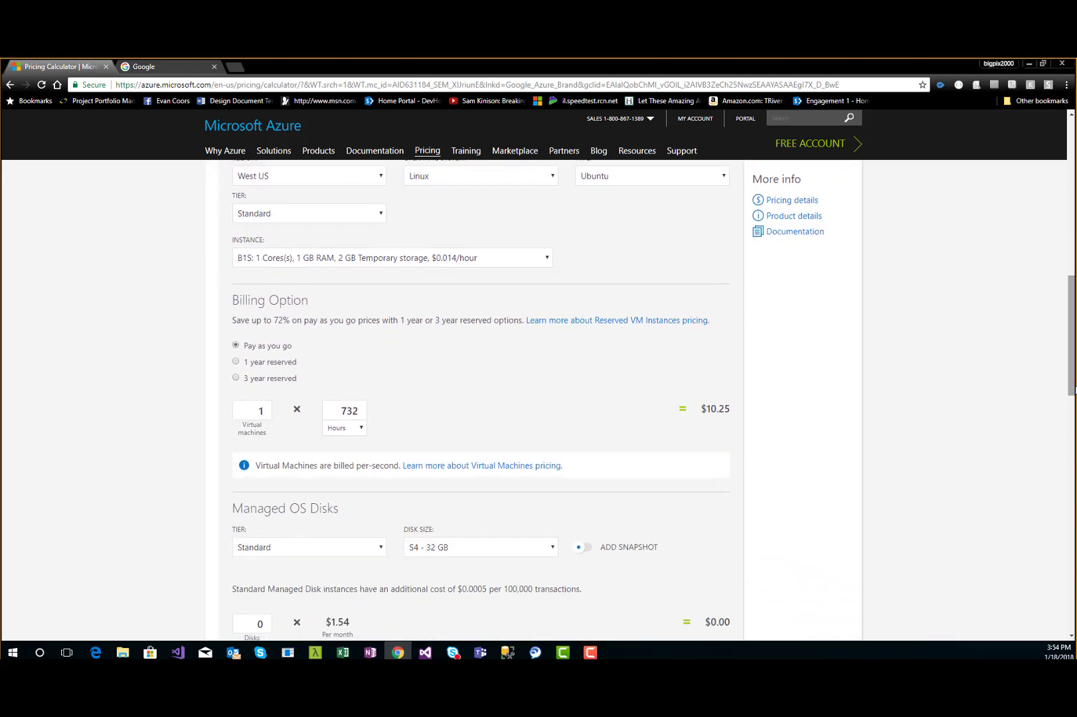
pyautogui.scroll(-3, 1074, 391)
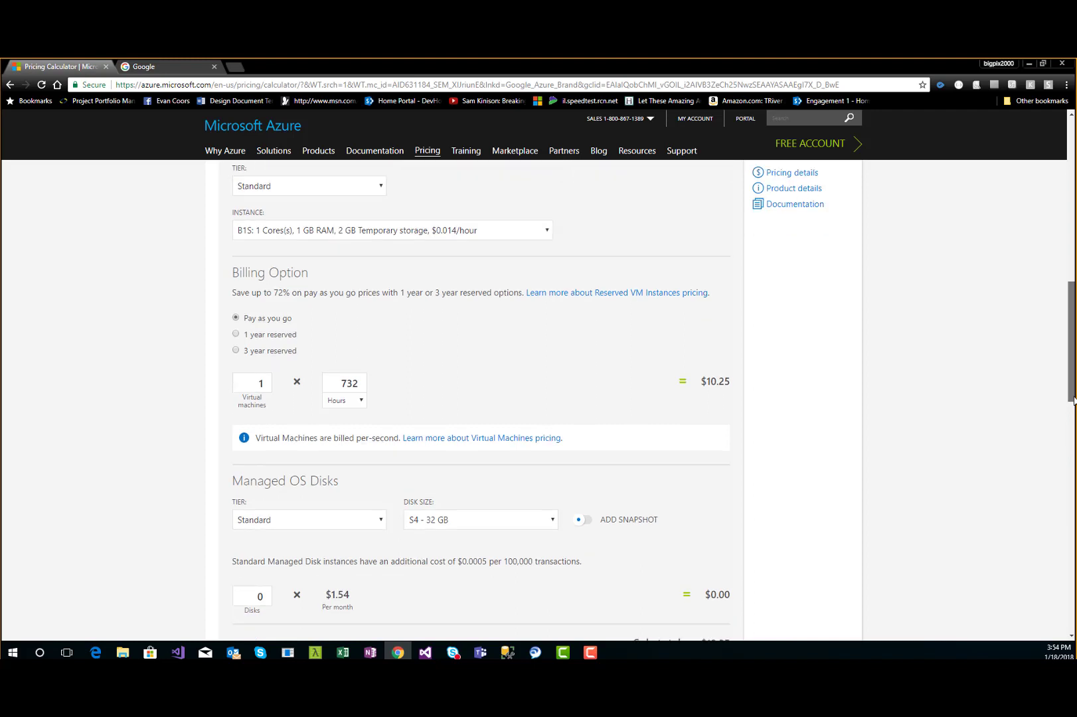
pyautogui.scroll(-5, 1075, 398)
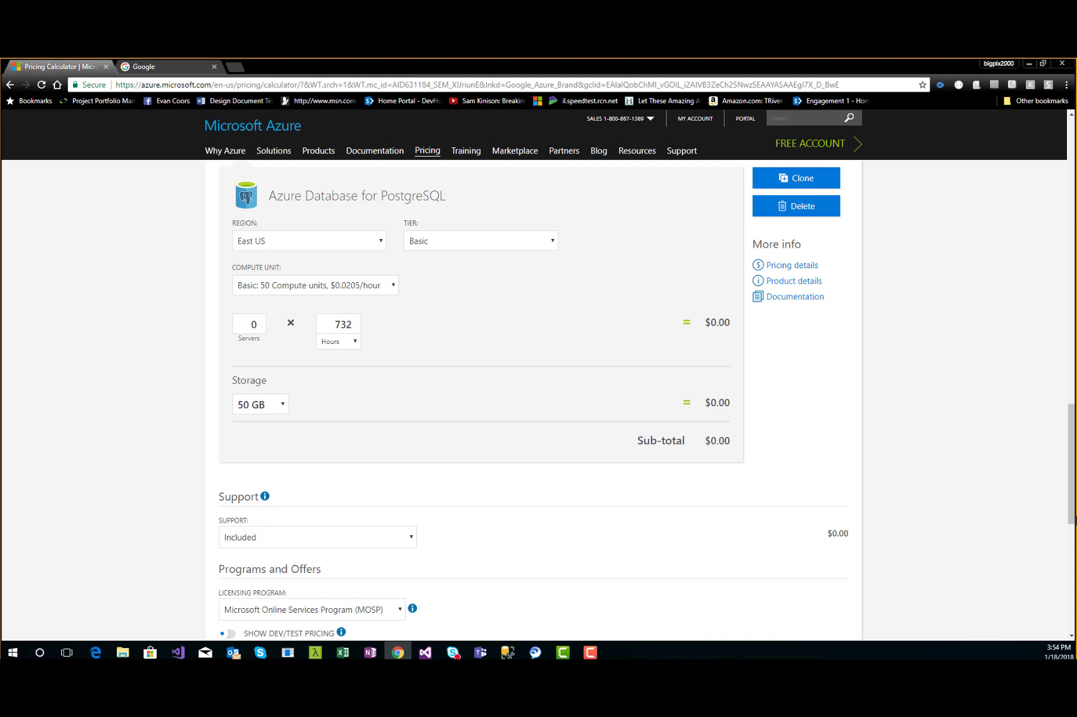
pyautogui.click(251, 329)
pyautogui.click(261, 321)
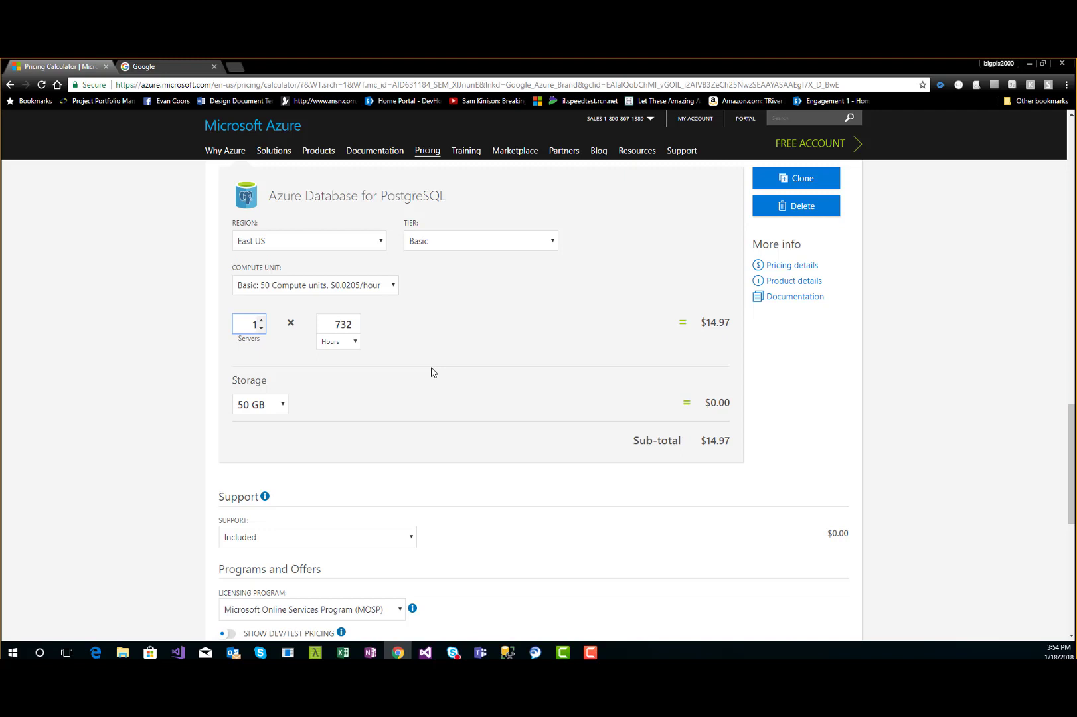
# Check the estimated monthly cost of the virtual machine setup and delete all products from the estimate.
pyautogui.moveTo(1074, 475)
pyautogui.mouseDown()
pyautogui.moveTo(1072, 352)
pyautogui.moveTo(1075, 483)
pyautogui.mouseUp()
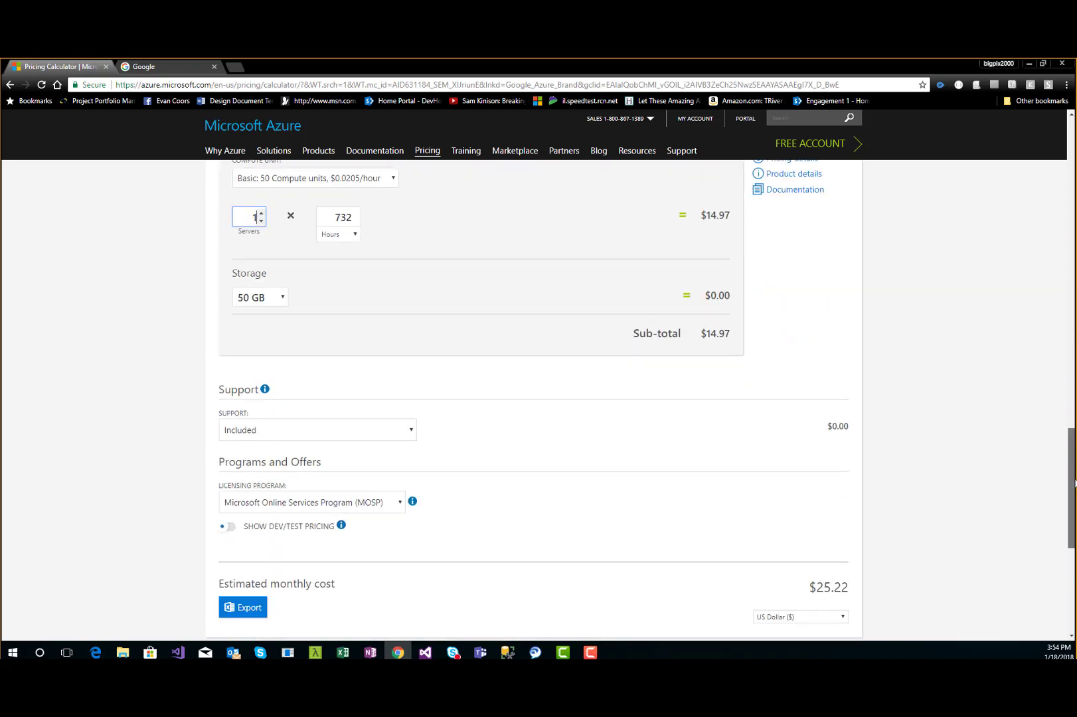
pyautogui.moveTo(1075, 484); pyautogui.dragTo(1074, 506)
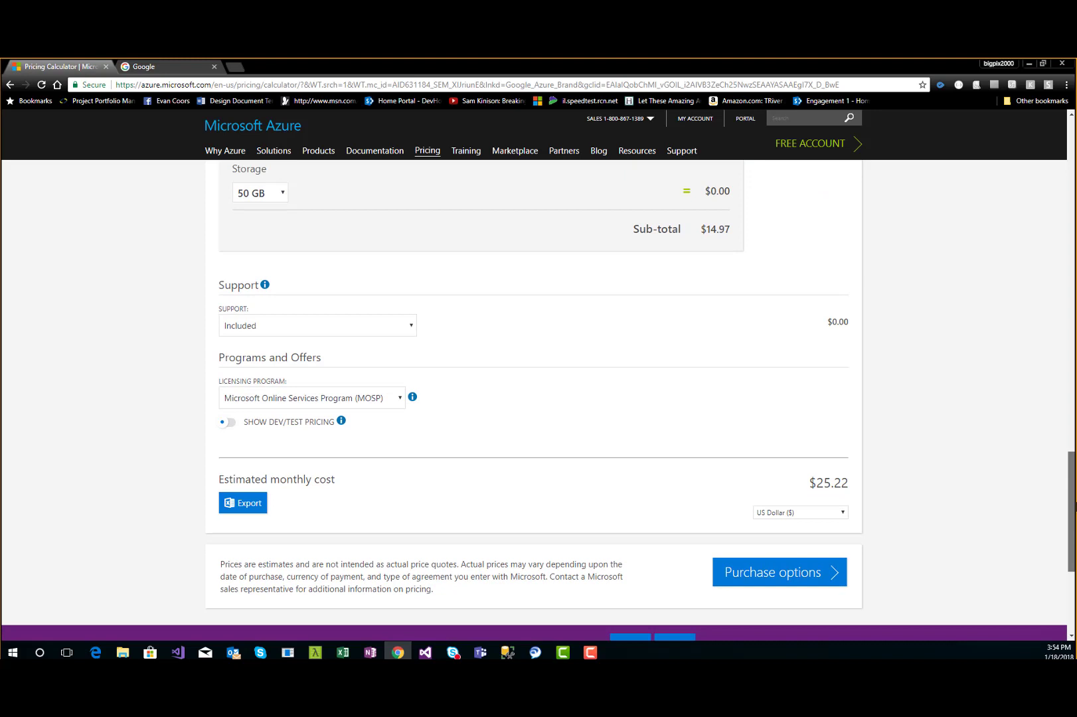
pyautogui.moveTo(823, 481); pyautogui.dragTo(854, 481)
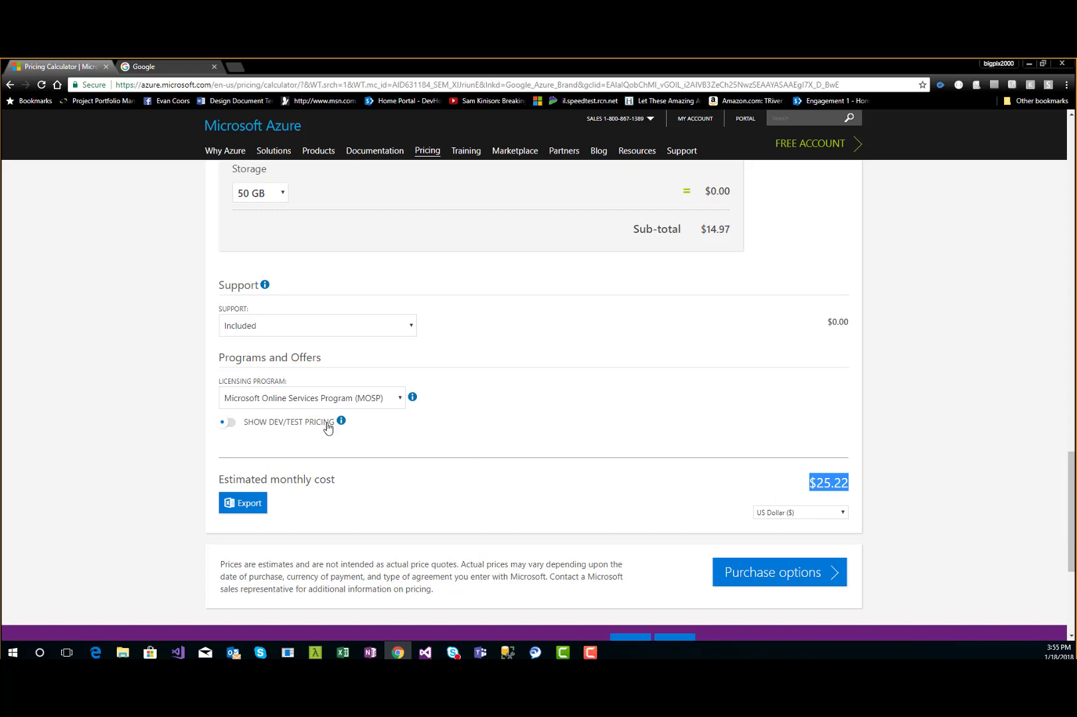
pyautogui.moveTo(1069, 513); pyautogui.dragTo(1058, 292)
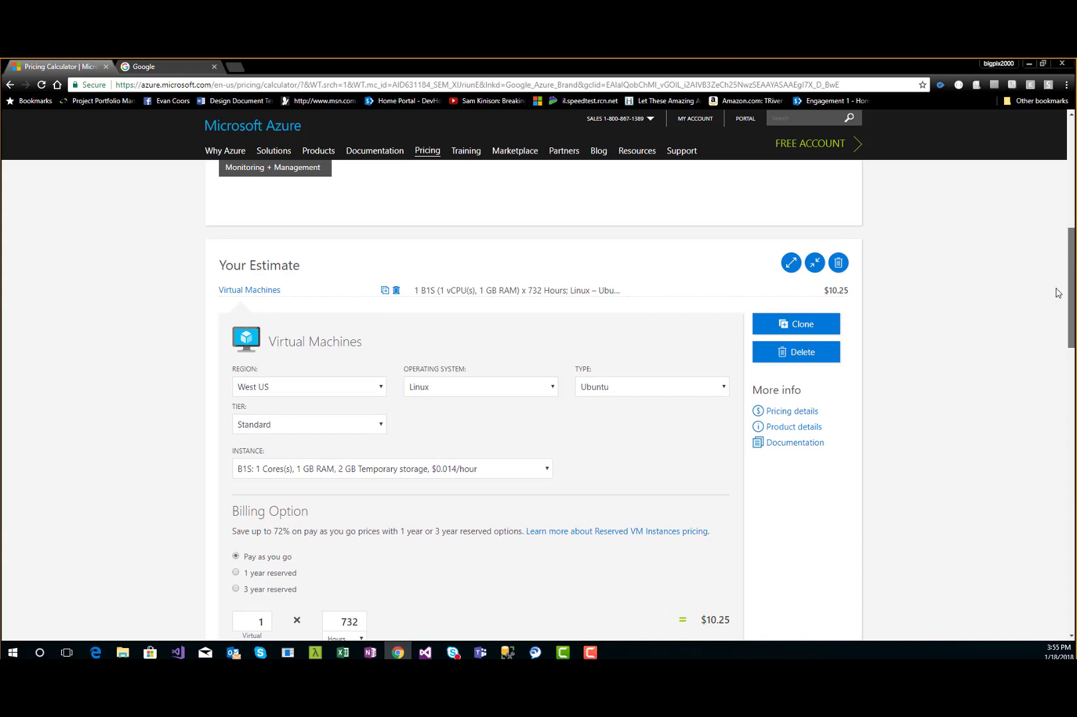
pyautogui.scroll(-1, 1056, 294)
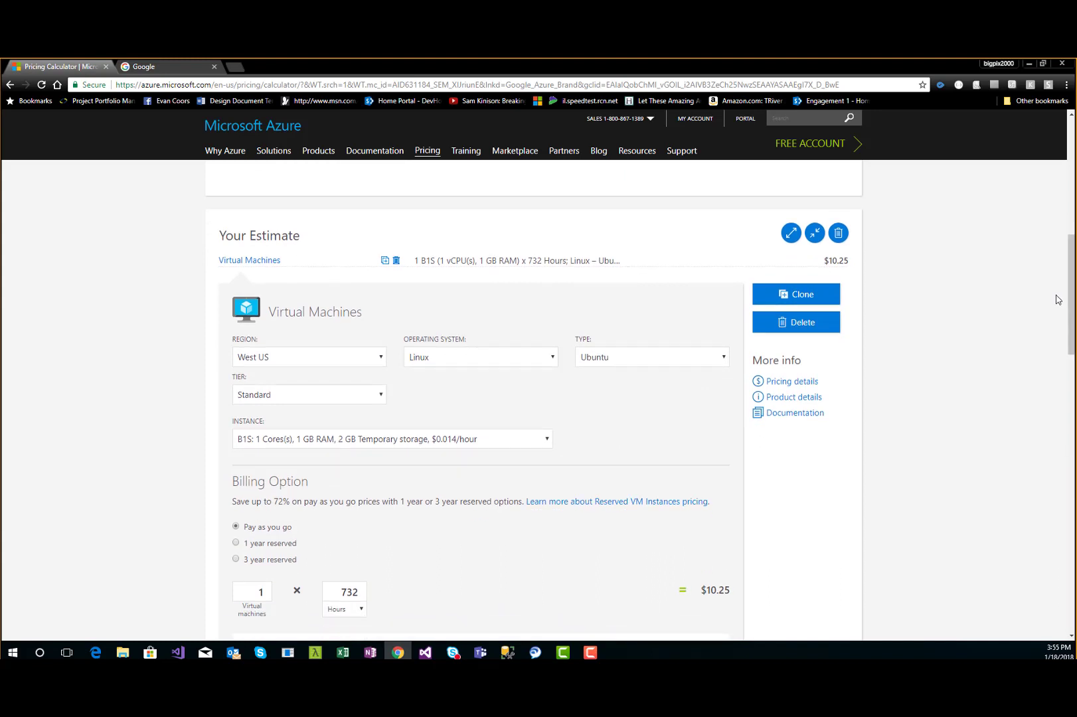
pyautogui.click(838, 234)
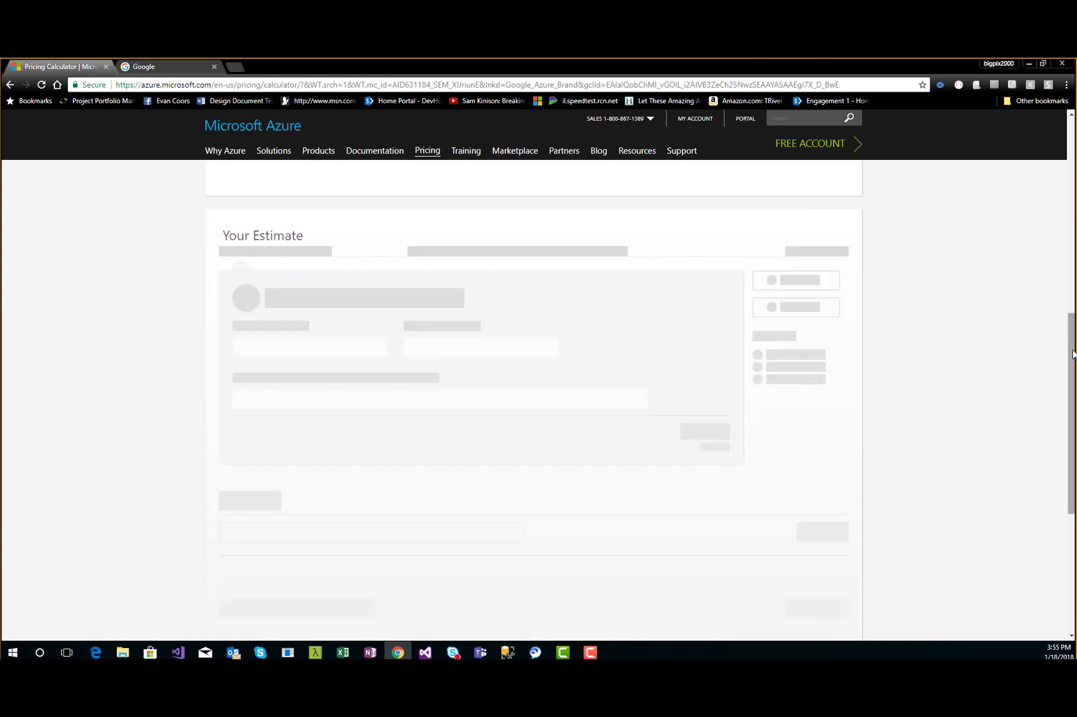
# Add Azure Database for PostgreSQL and the featured Functions product to the cleared estimate, and set the PostgreSQL servers to 1.
pyautogui.moveTo(1070, 375); pyautogui.dragTo(1011, 231)
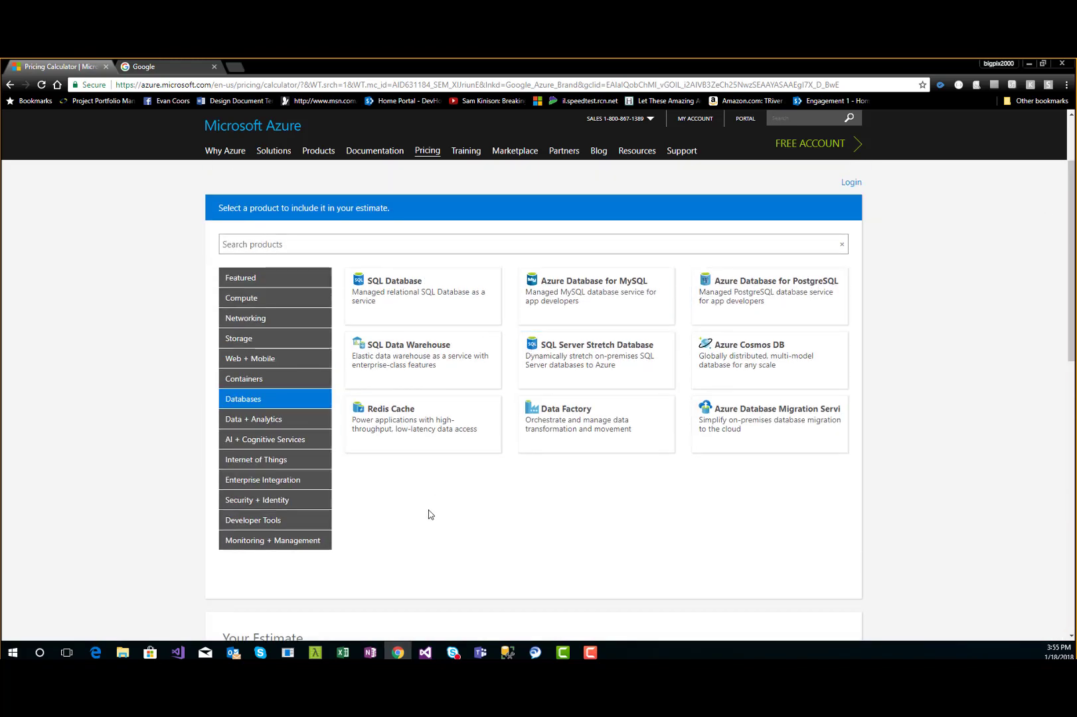
pyautogui.click(770, 286)
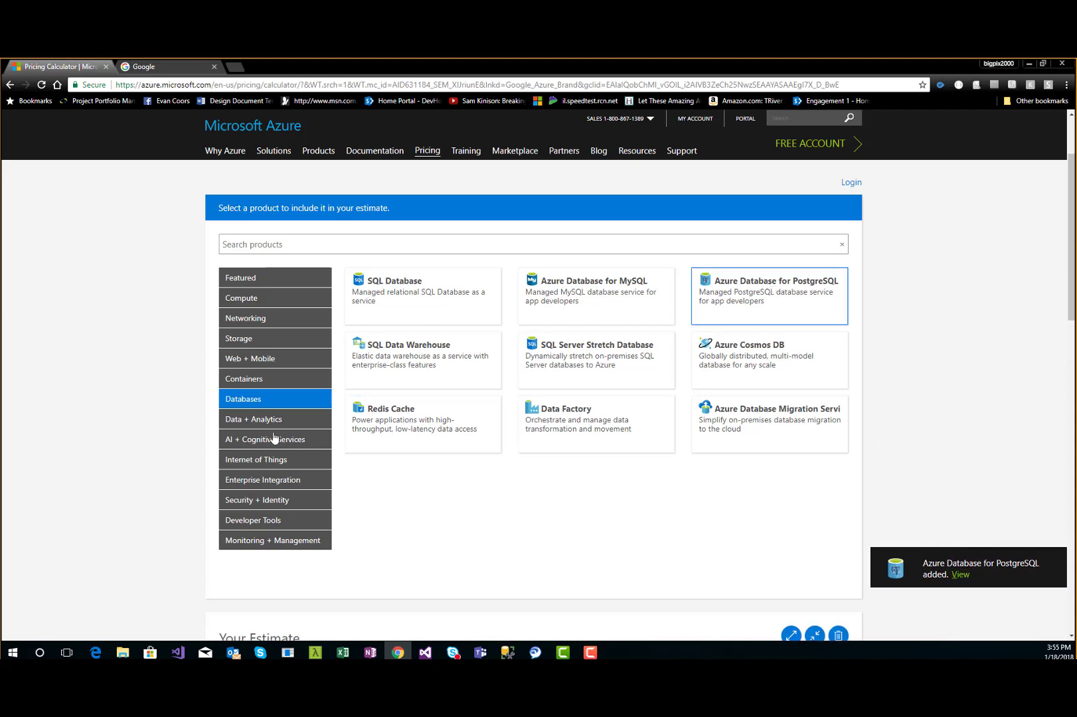
pyautogui.click(266, 282)
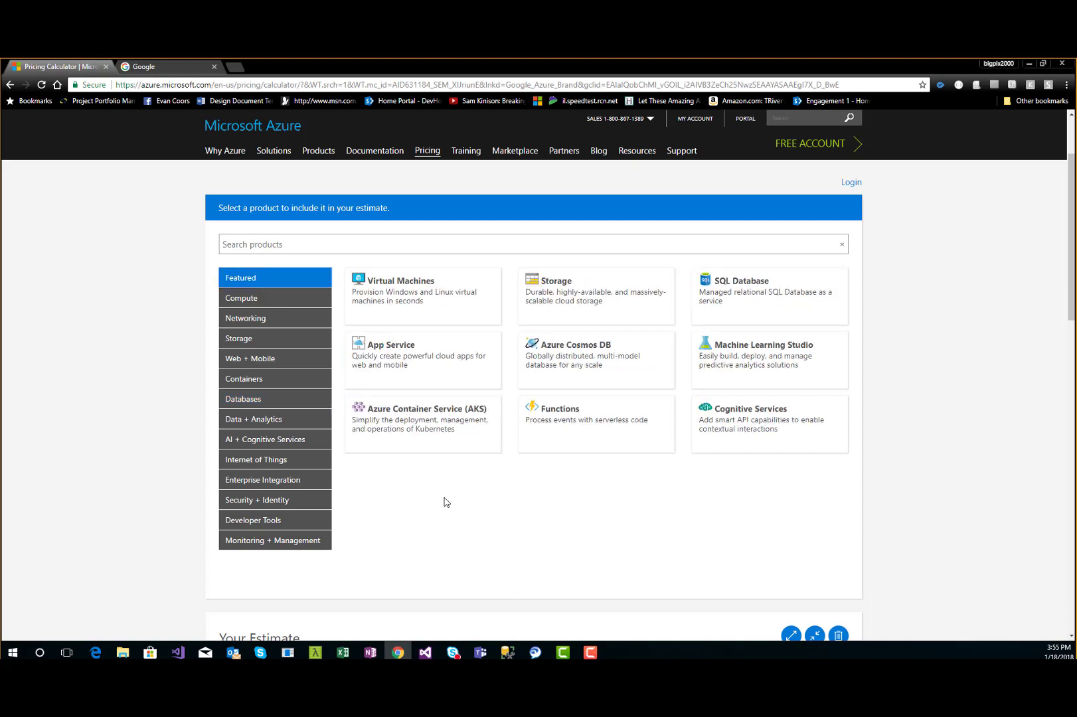
pyautogui.click(575, 427)
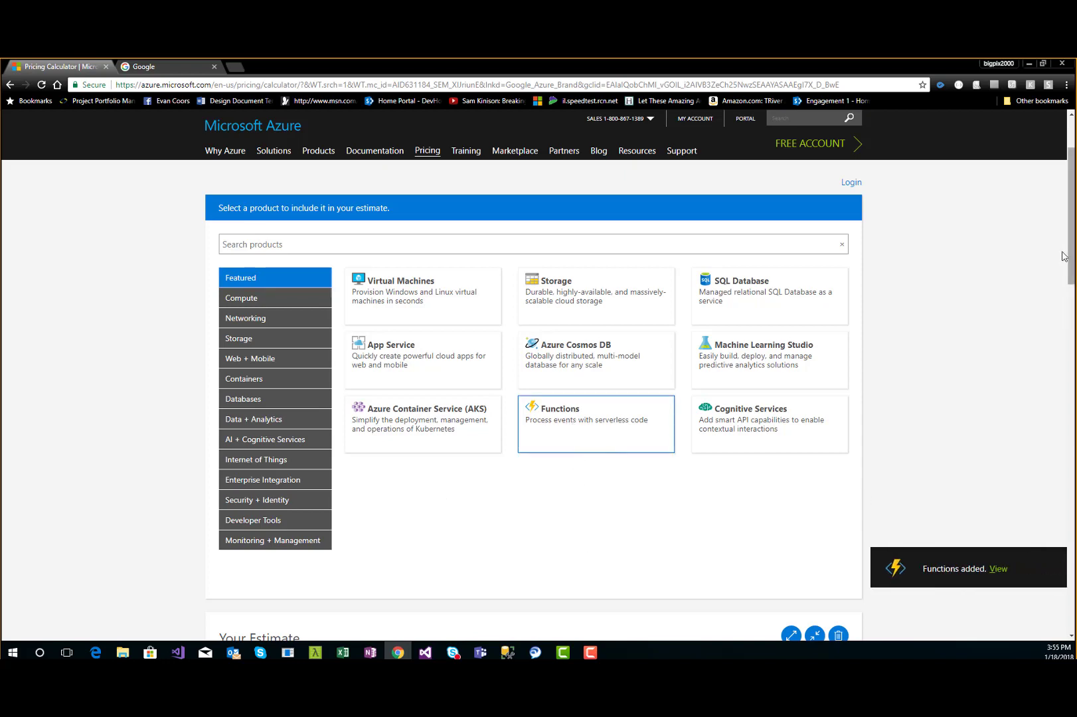
pyautogui.moveTo(1071, 258); pyautogui.dragTo(1073, 399)
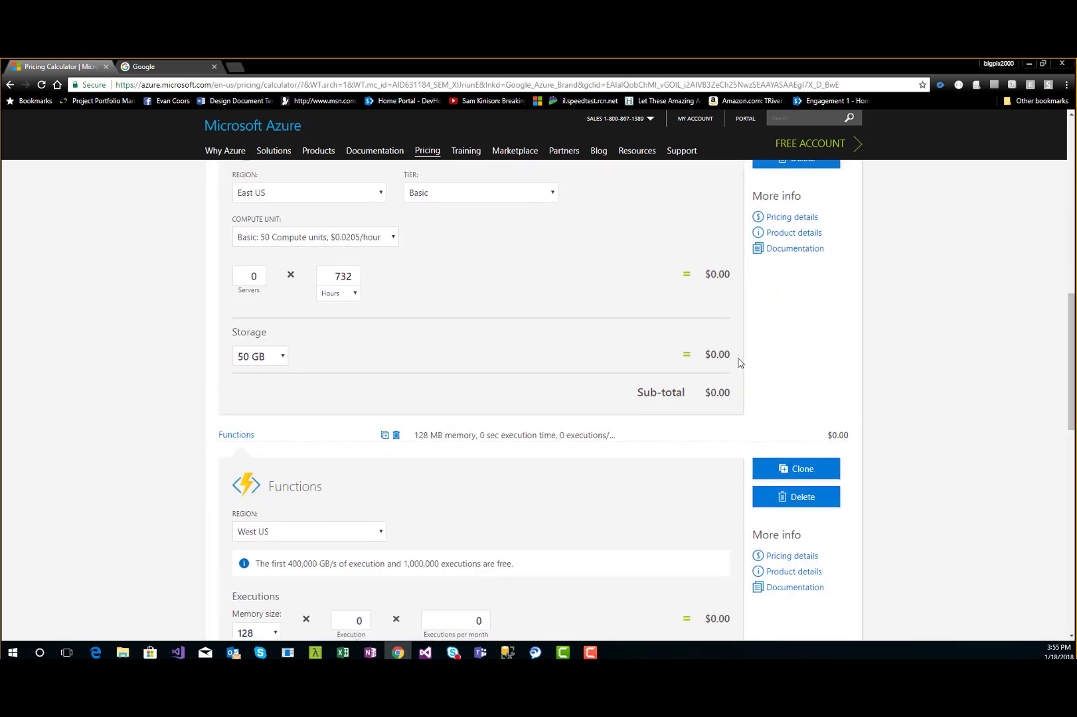
pyautogui.click(261, 273)
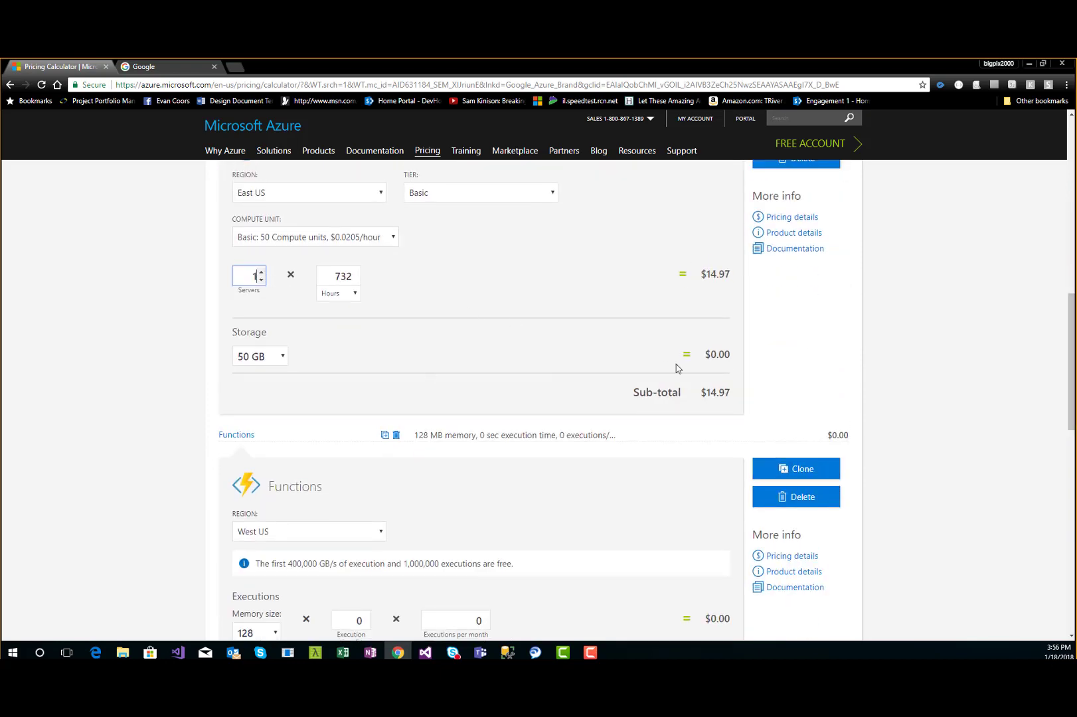
# Set the Functions execution time to 10 seconds and the executions per month to 100.
pyautogui.moveTo(1074, 396); pyautogui.dragTo(1071, 441)
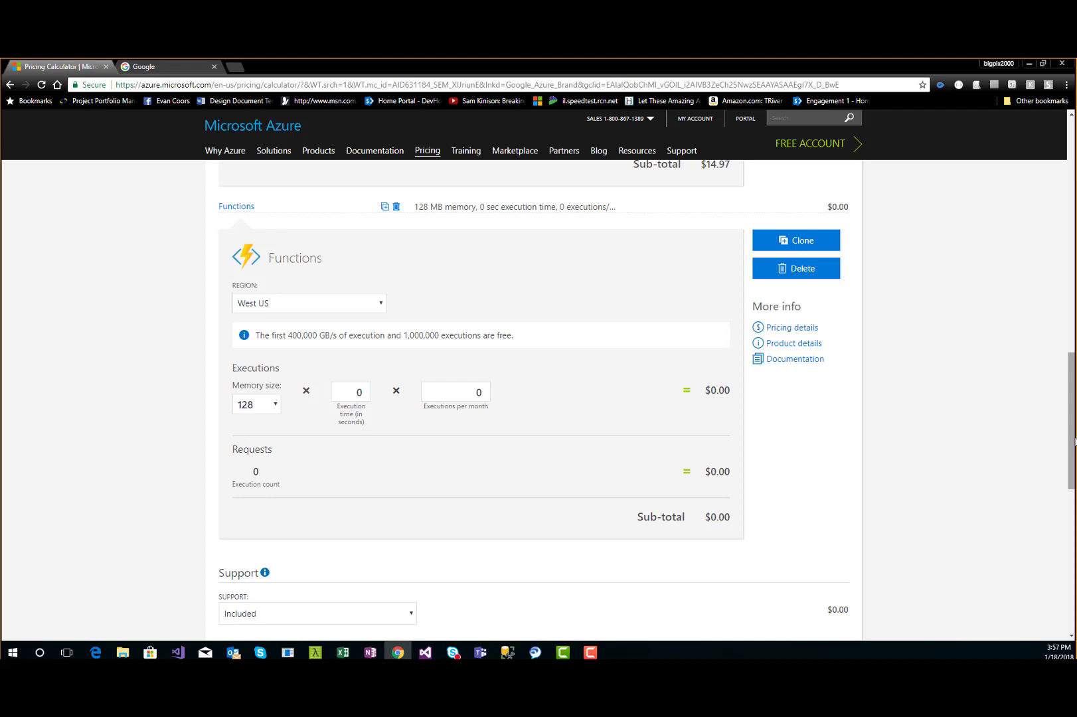
pyautogui.click(365, 389)
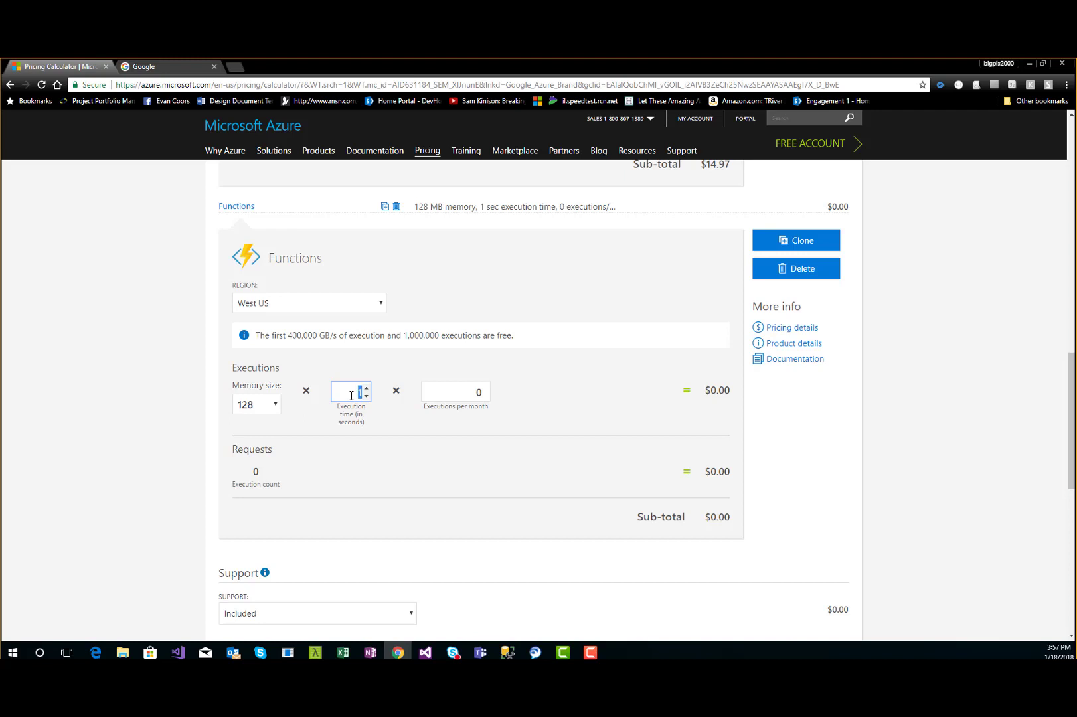
pyautogui.write('10')
pyautogui.click(402, 428)
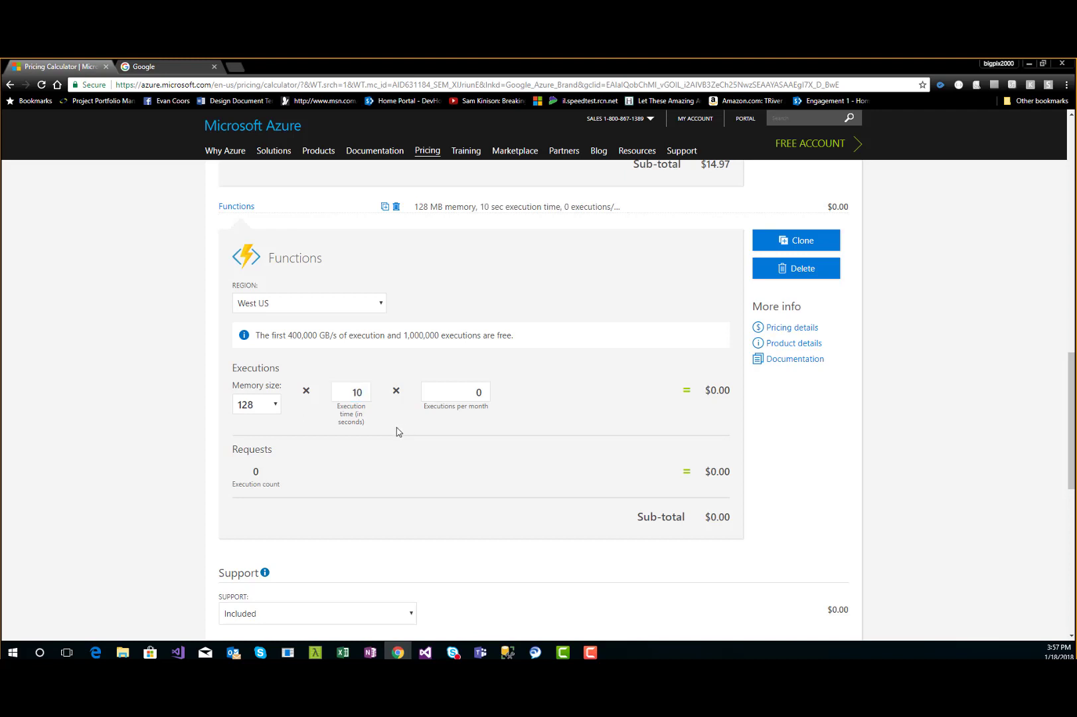
pyautogui.click(465, 392)
pyautogui.write('100')
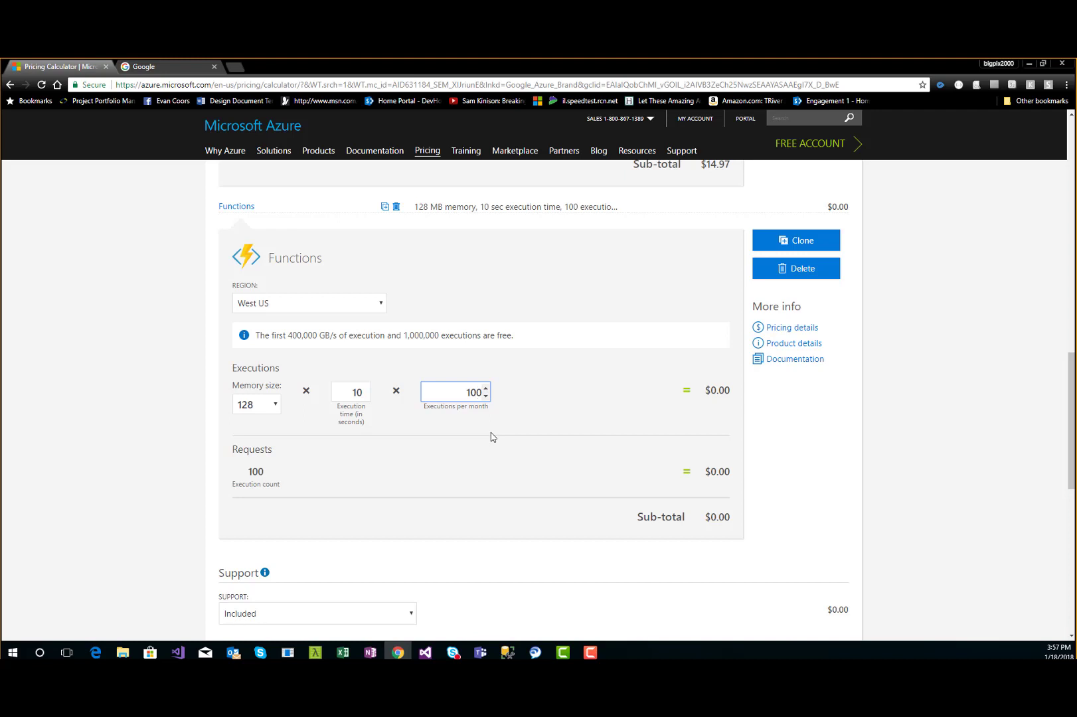
# Set the executions per month for Functions to 30000, after trying 5200 and 400.
pyautogui.press('BackSpace')
pyautogui.press('BackSpace')
pyautogui.write('5200')
pyautogui.press('BackSpace')
pyautogui.press('BackSpace')
pyautogui.press('BackSpace')
pyautogui.press('BackSpace')
pyautogui.write('400')
pyautogui.moveTo(459, 393); pyautogui.dragTo(485, 398)
pyautogui.write('30000')
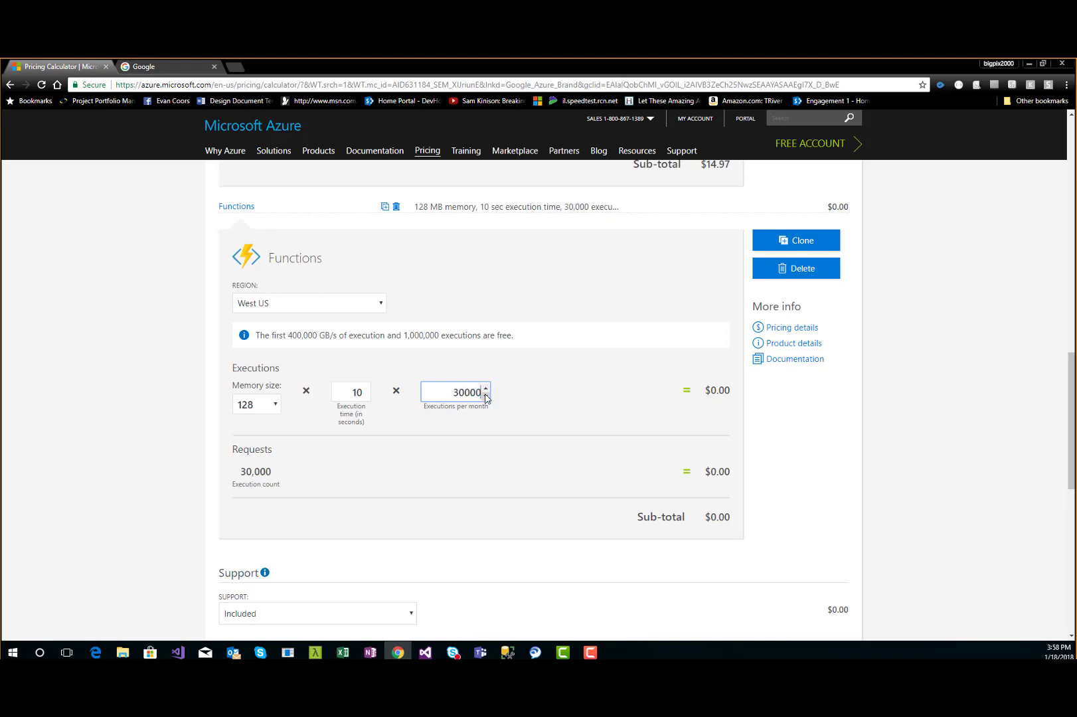
pyautogui.click(490, 430)
# Set the Functions execution time to 60 seconds and the executions per month to 300000.
pyautogui.doubleClick(355, 392)
pyautogui.write('60')
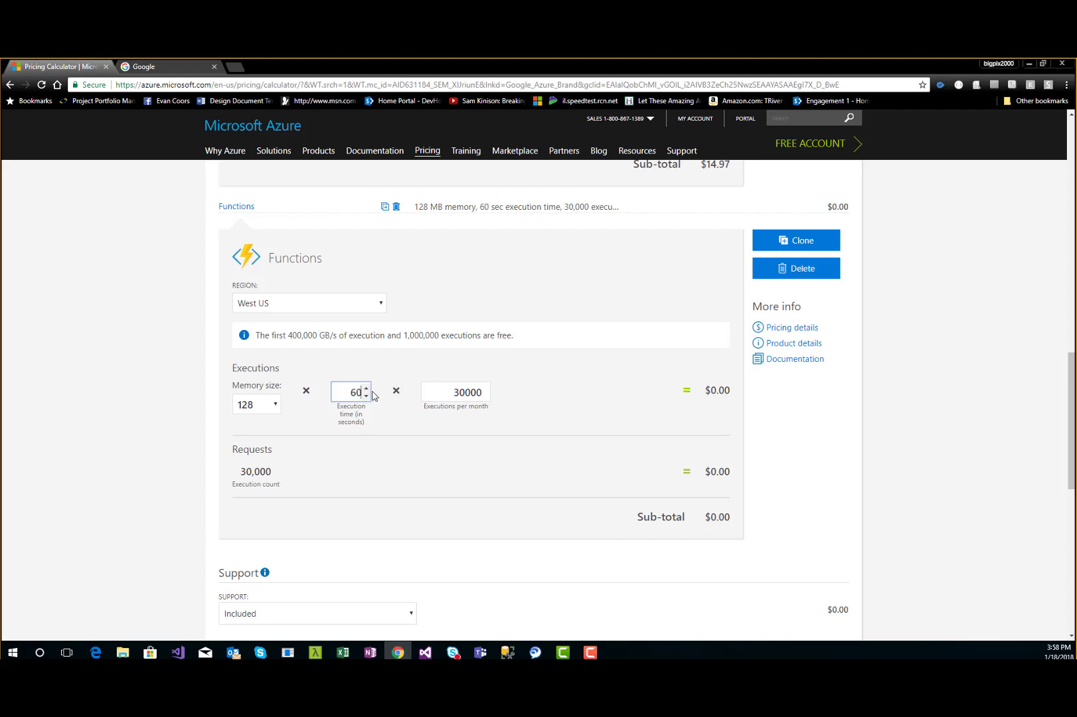
pyautogui.click(460, 432)
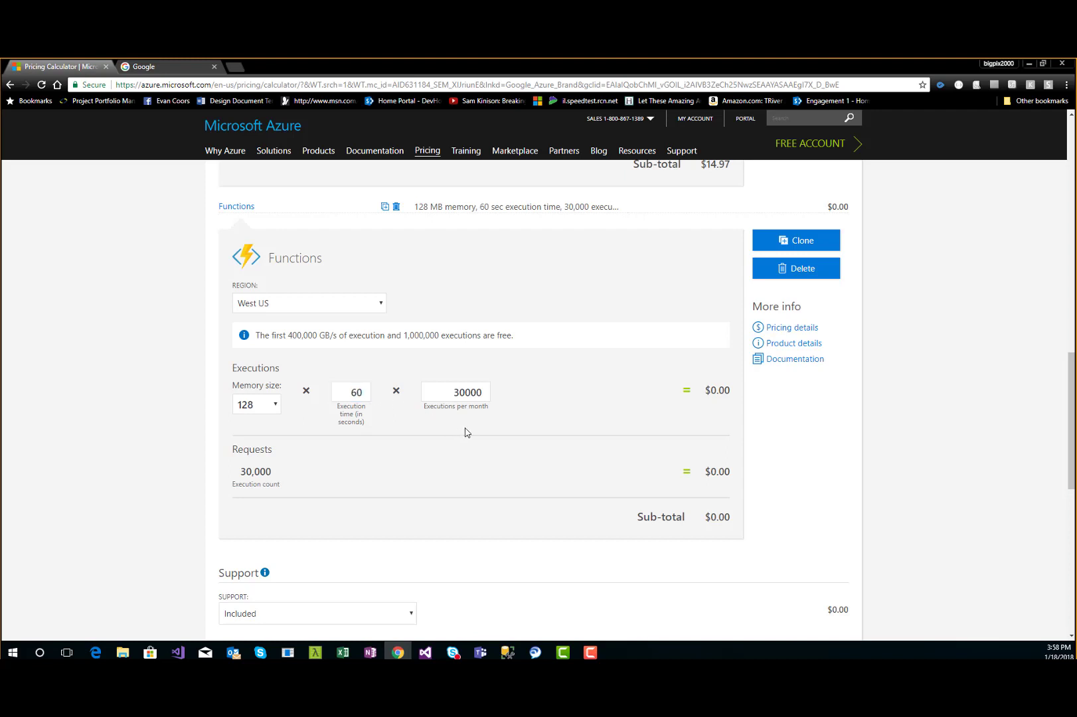
pyautogui.click(459, 392)
pyautogui.click(507, 427)
pyautogui.click(457, 392)
pyautogui.write('0')
pyautogui.click(490, 433)
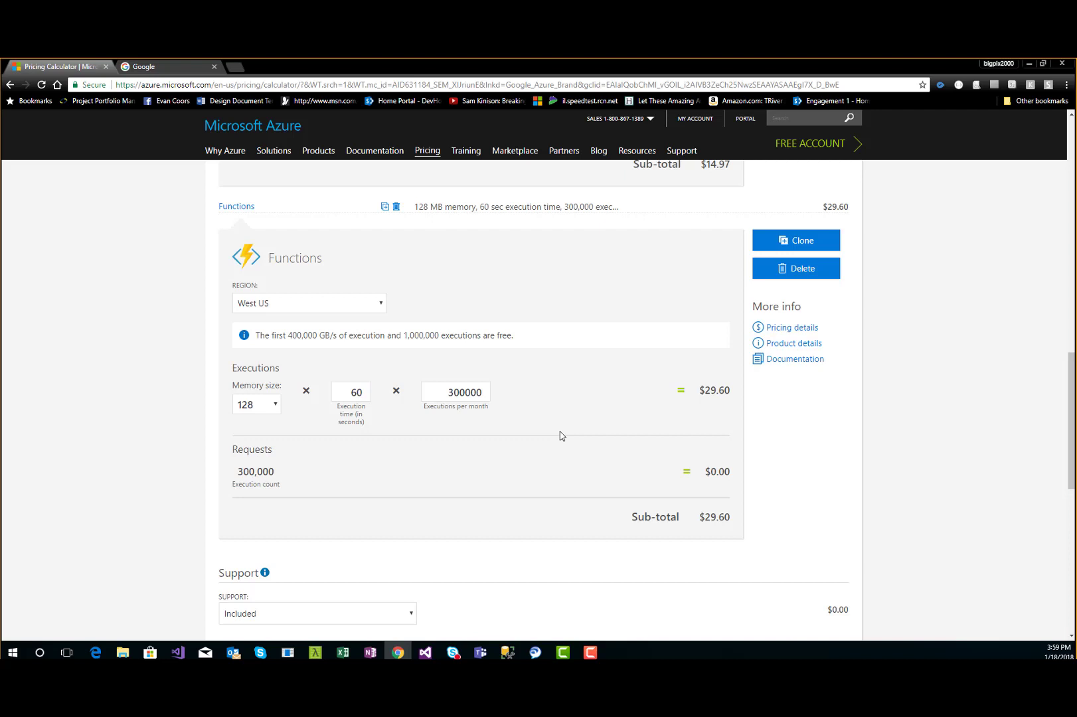
# Set the Functions execution time to 10 seconds and re-enter 300000 executions per month.
pyautogui.click(356, 392)
pyautogui.press('BackSpace')
pyautogui.write('1')
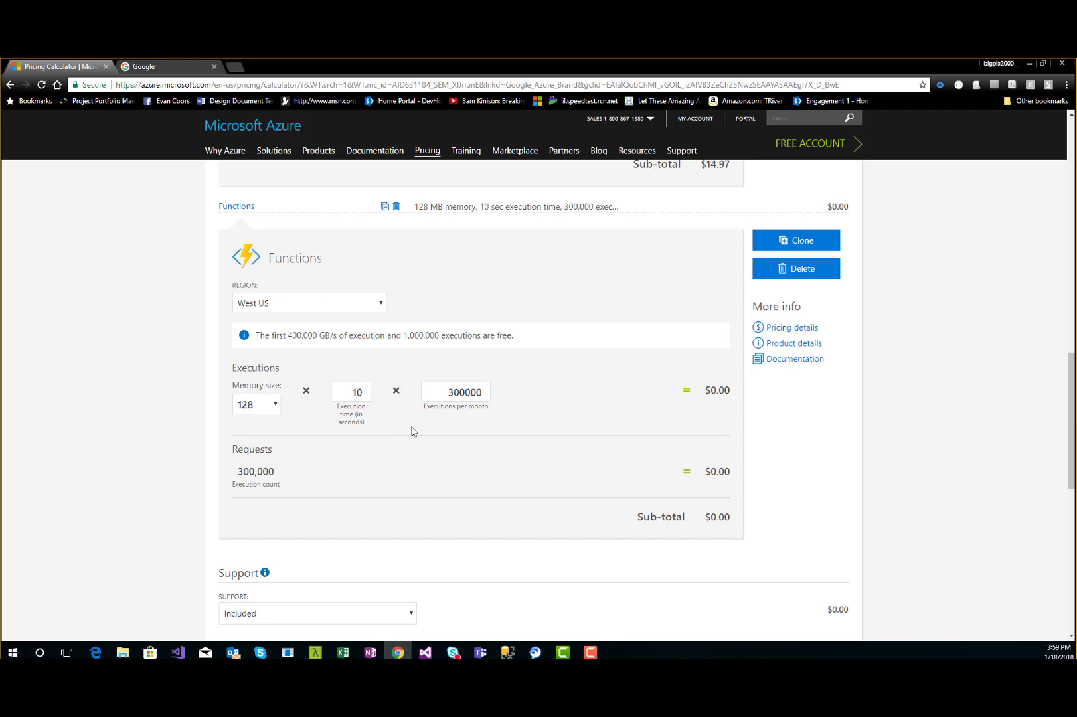
pyautogui.doubleClick(461, 393)
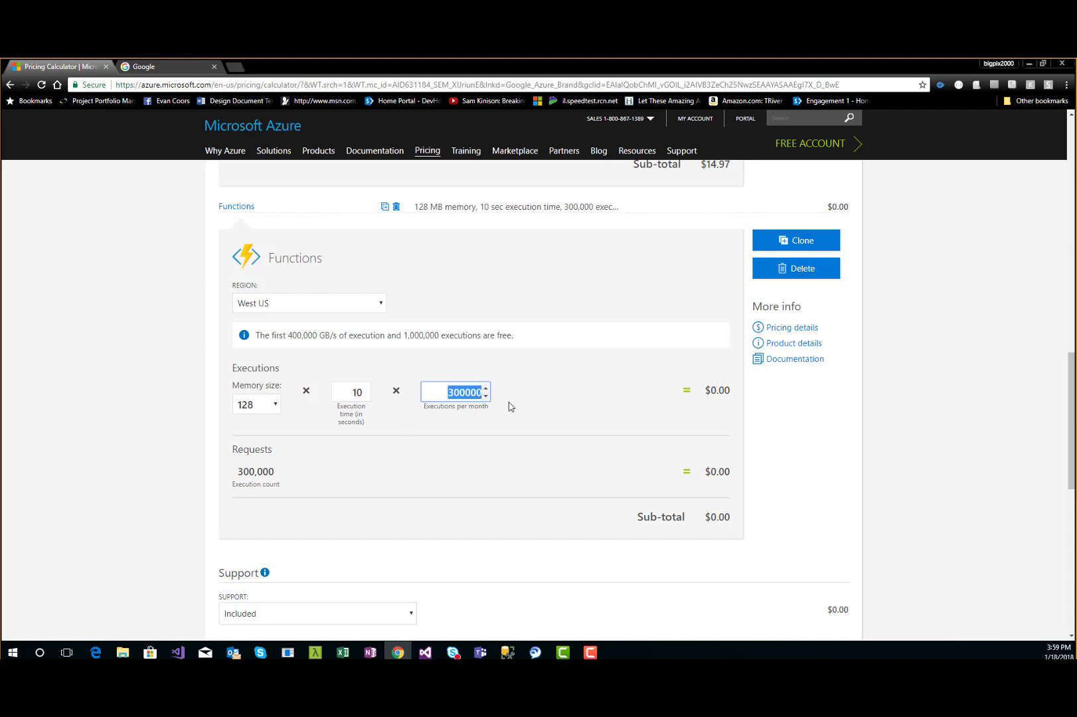
pyautogui.press('Down')
pyautogui.press('BackSpace')
pyautogui.press('BackSpace')
pyautogui.press('BackSpace')
pyautogui.press('BackSpace')
pyautogui.press('BackSpace')
pyautogui.press('BackSpace')
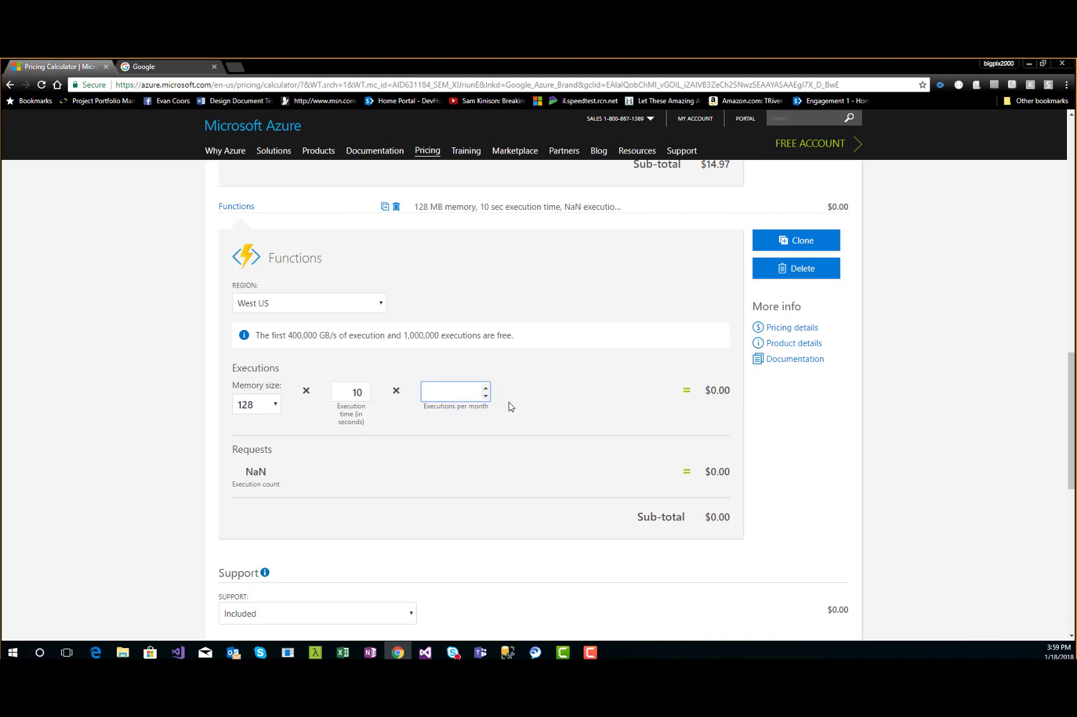
pyautogui.write('300000')
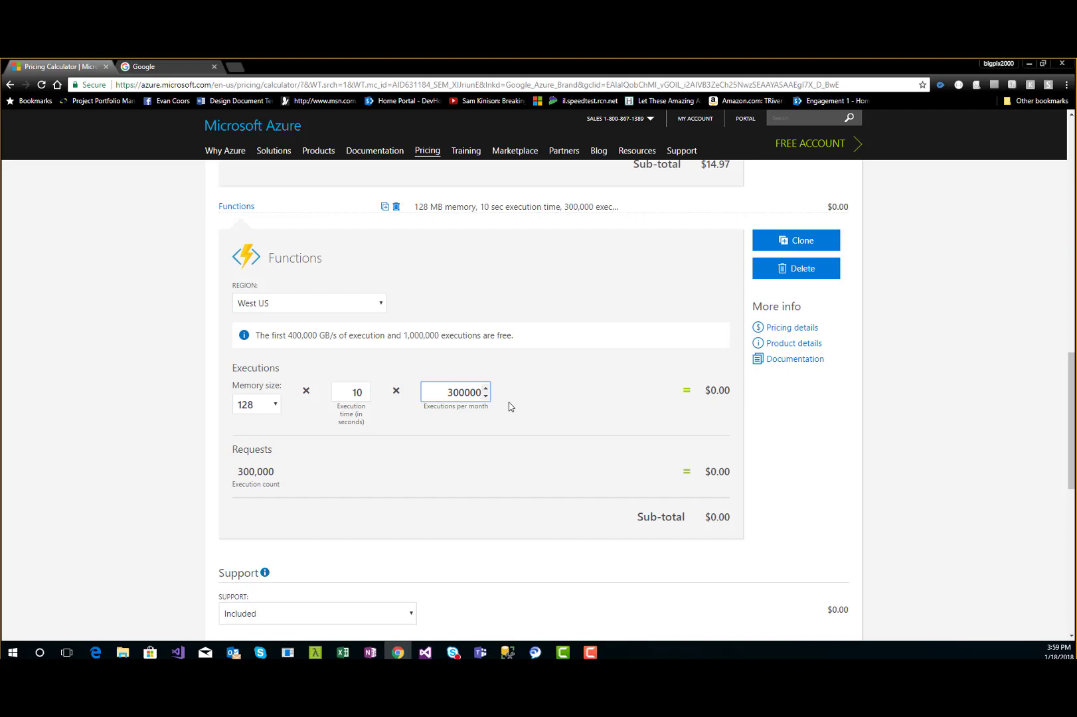
# Raise the Functions executions per month to 3000000.
pyautogui.write('0')
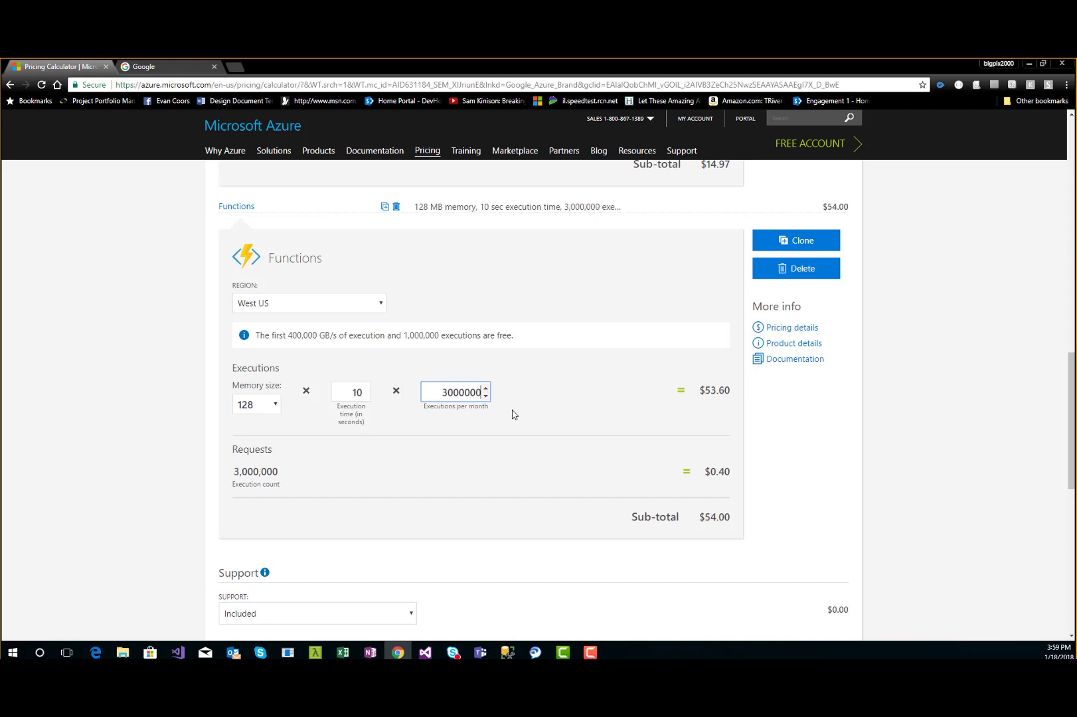
pyautogui.press('BackSpace')
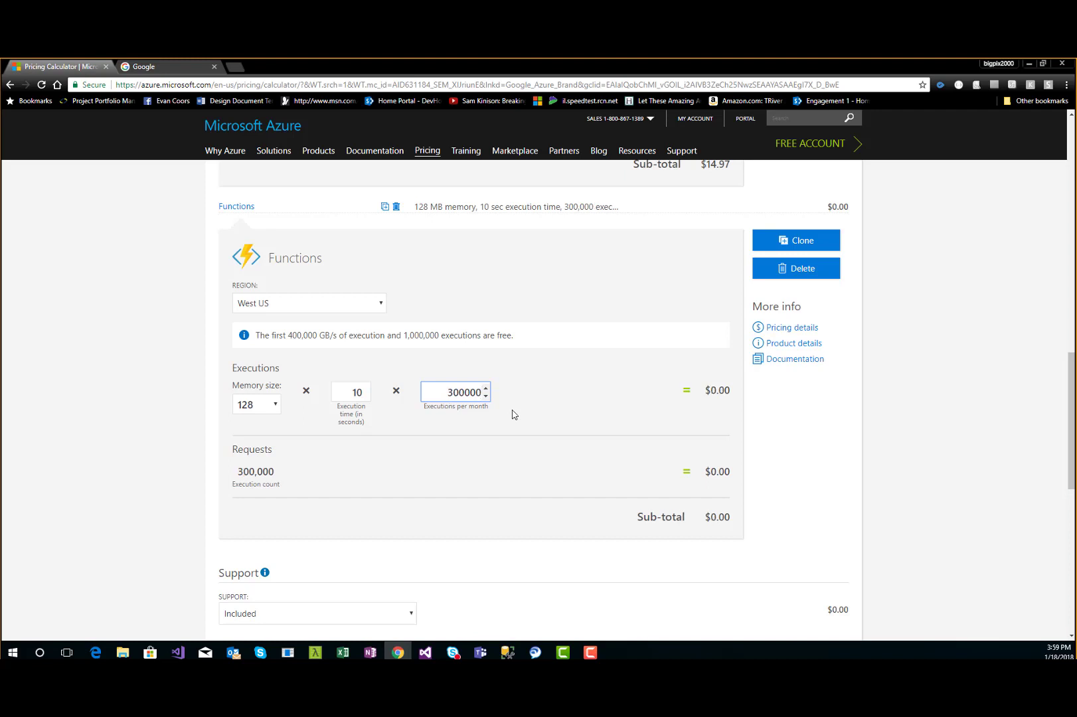
pyautogui.write('0')
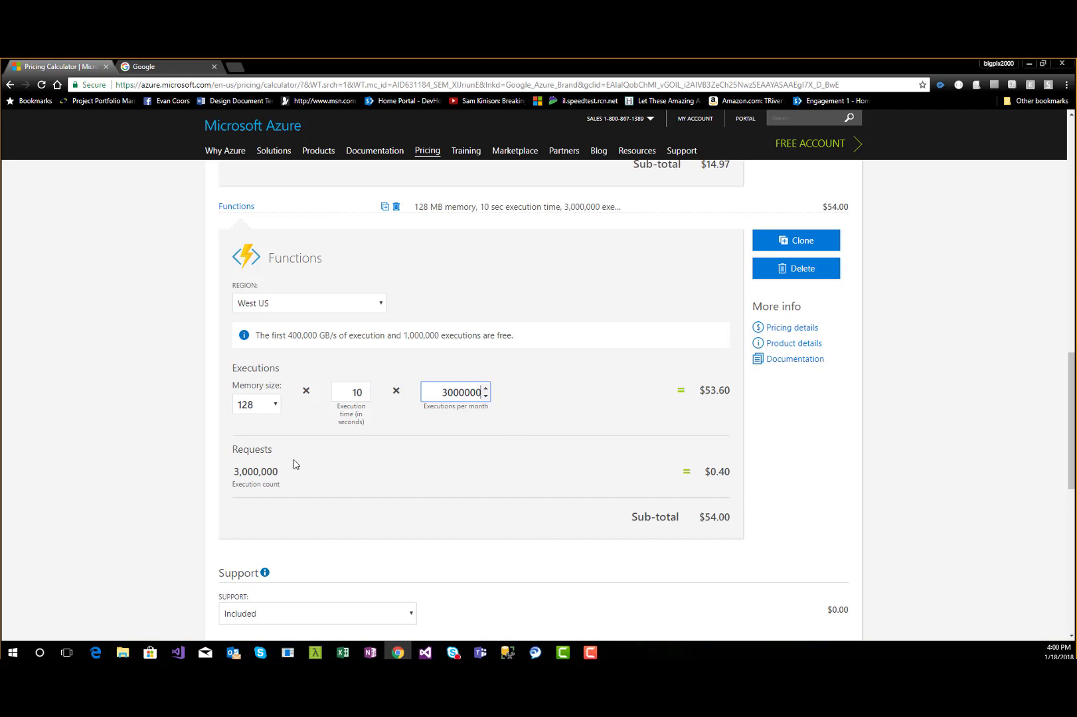
pyautogui.click(722, 408)
# Set the Functions memory size to 1024 and reduce the executions per month to 300000.
pyautogui.click(276, 407)
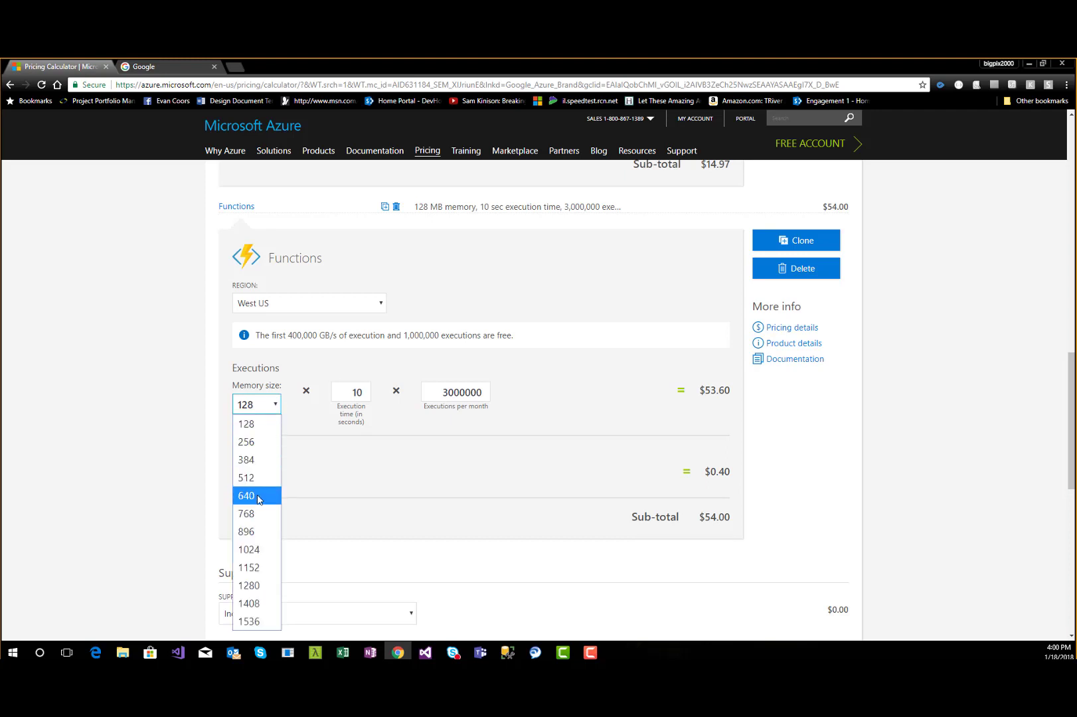
pyautogui.click(259, 554)
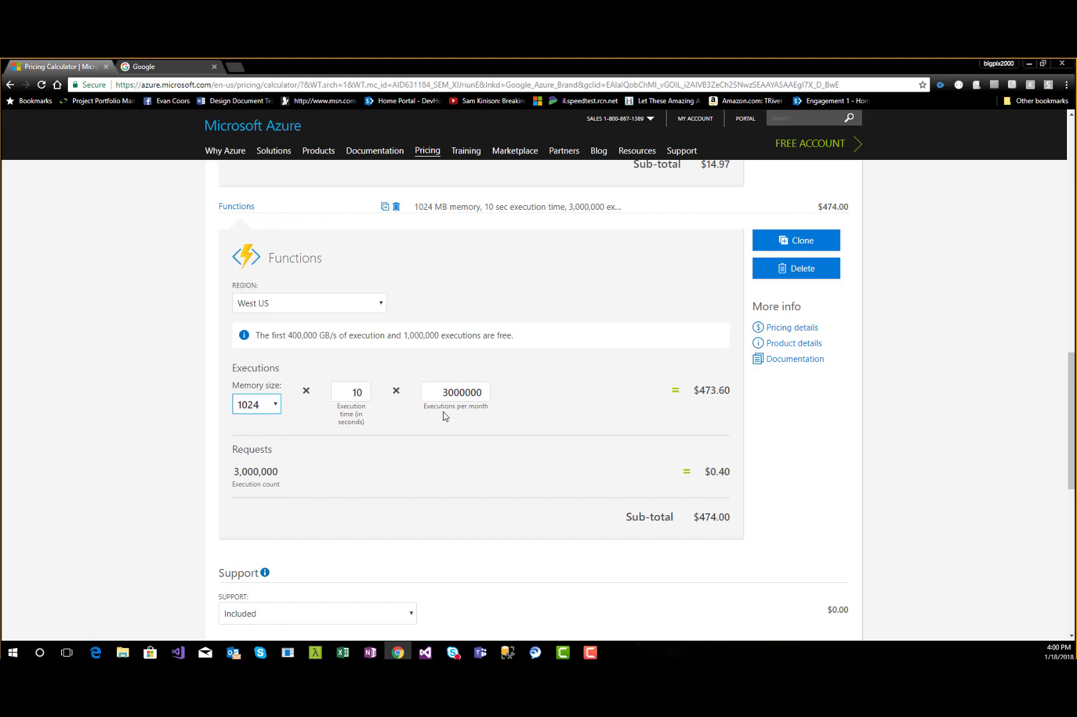
pyautogui.click(472, 392)
pyautogui.press('BackSpace')
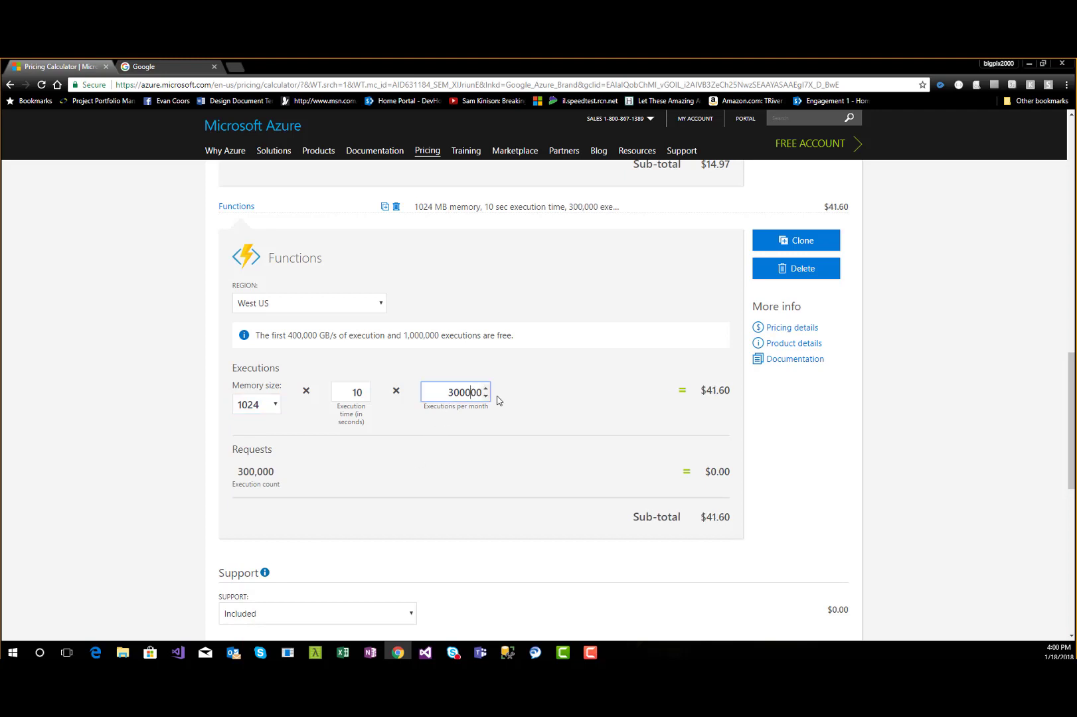
pyautogui.press('BackSpace')
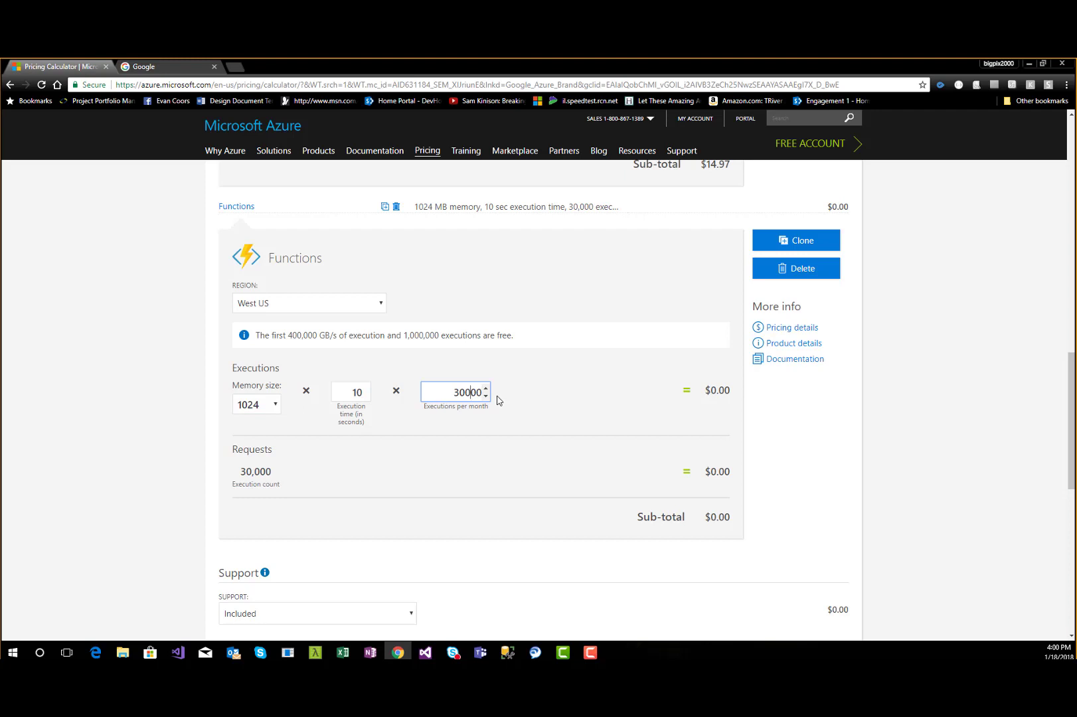
pyautogui.write('0')
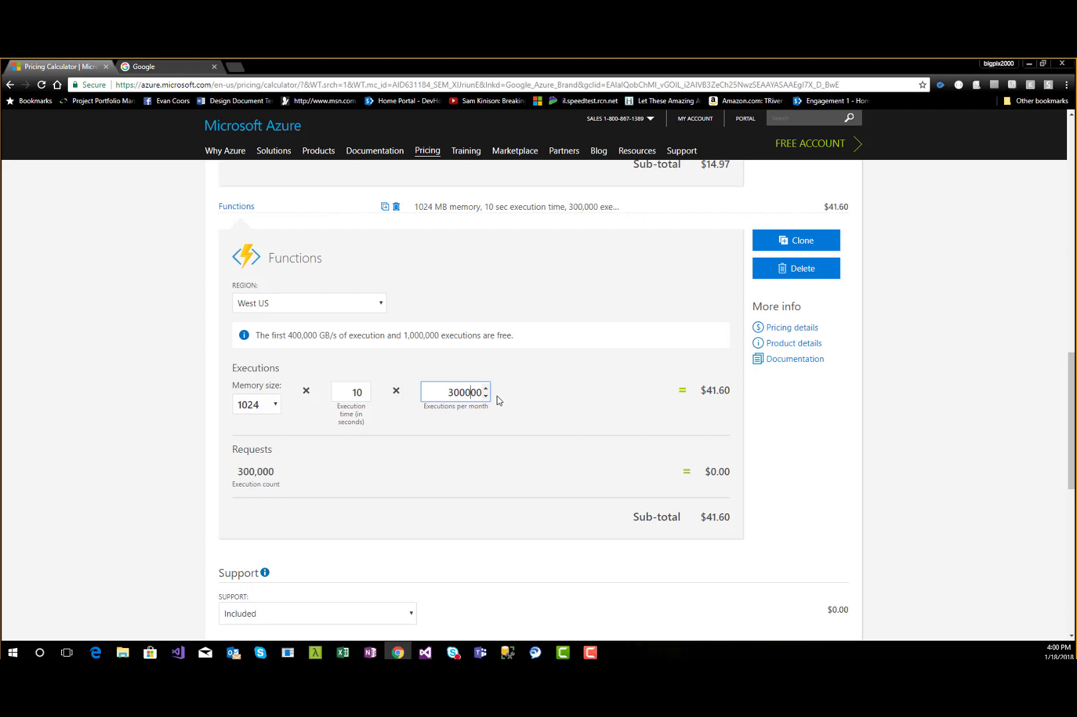
# Increase the Functions executions per month in single increments to 300018.
pyautogui.press('Down')
pyautogui.press('Down')
pyautogui.press('Up')
pyautogui.press('Up')
pyautogui.press('Up')
pyautogui.press('Up')
pyautogui.press('Up')
pyautogui.press('Up')
pyautogui.press('Up')
pyautogui.press('Up')
pyautogui.press('Up')
pyautogui.press('Up')
pyautogui.press('Up')
pyautogui.press('Up')
pyautogui.press('Up')
pyautogui.press('Up')
pyautogui.press('Up')
pyautogui.press('Up')
pyautogui.press('Up')
pyautogui.press('Up')
pyautogui.press('Up')
pyautogui.press('Up')
pyautogui.click(709, 494)
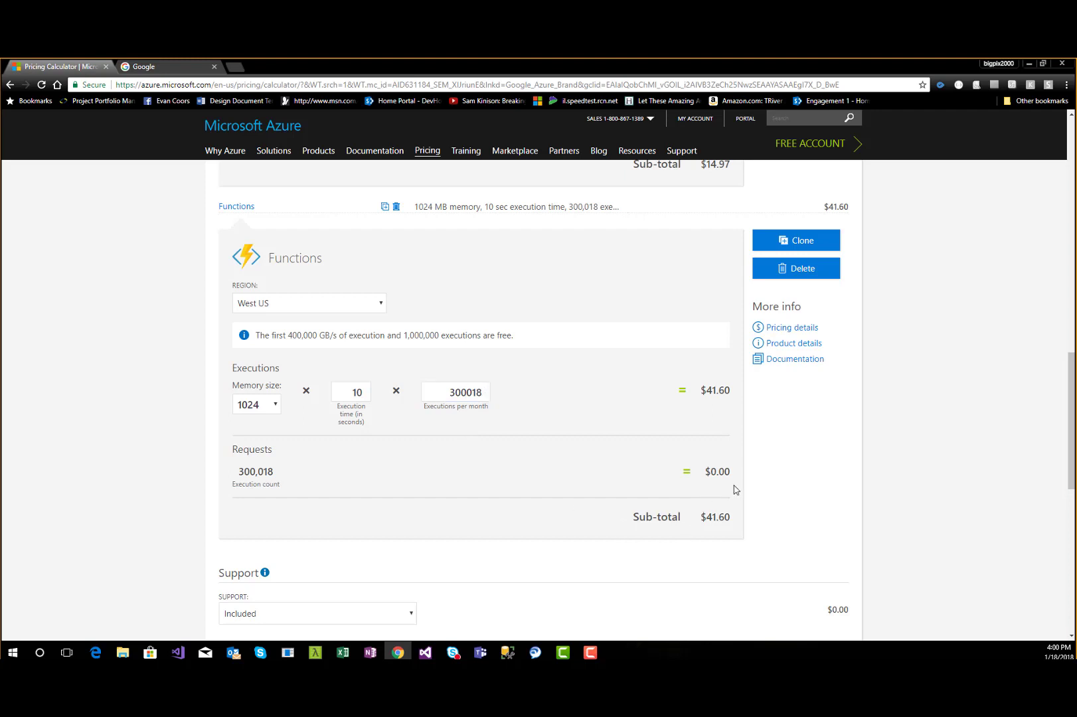
# Set the Functions executions per month to 3000018 and the memory size to 128.
pyautogui.doubleClick(717, 517)
pyautogui.click(467, 393)
pyautogui.write('0')
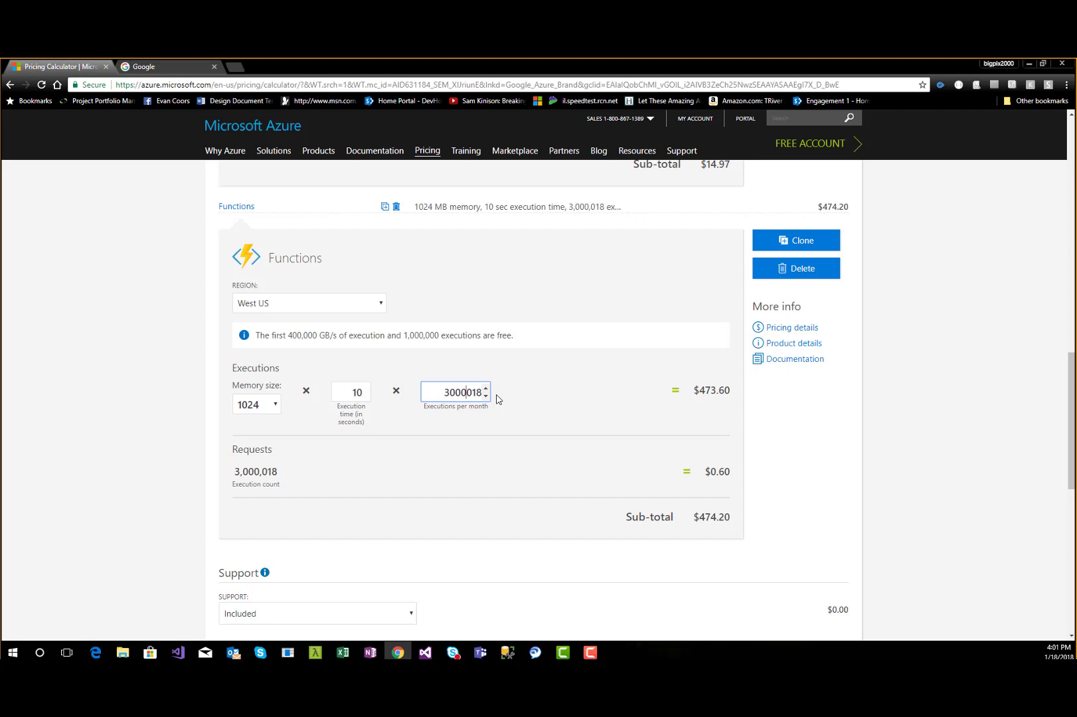
pyautogui.click(278, 410)
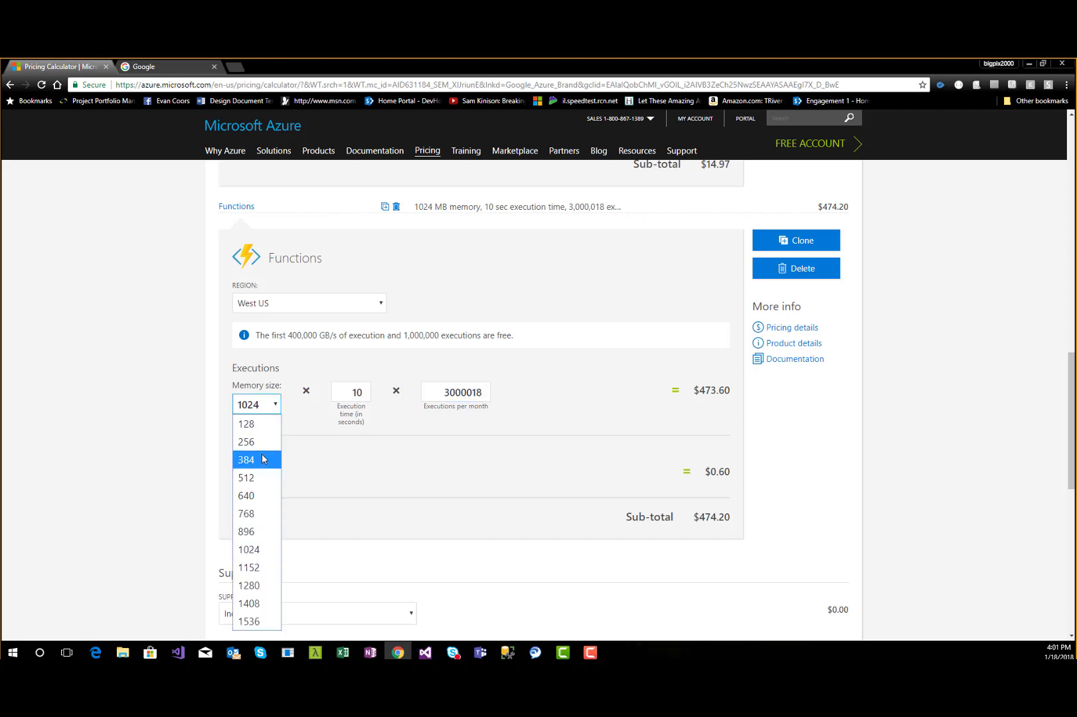
pyautogui.click(261, 424)
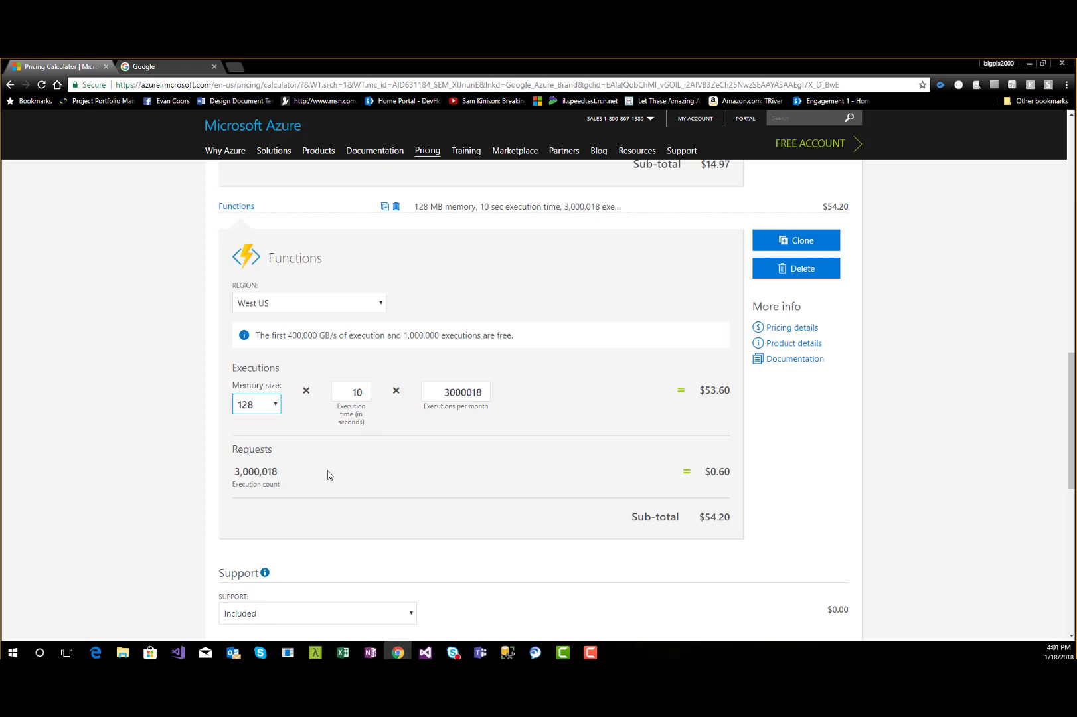
# Search Google for "SAGA Pattern" in a new browser tab and highlight the compensating actions part of the summary.
pyautogui.click(234, 67)
pyautogui.write('S')
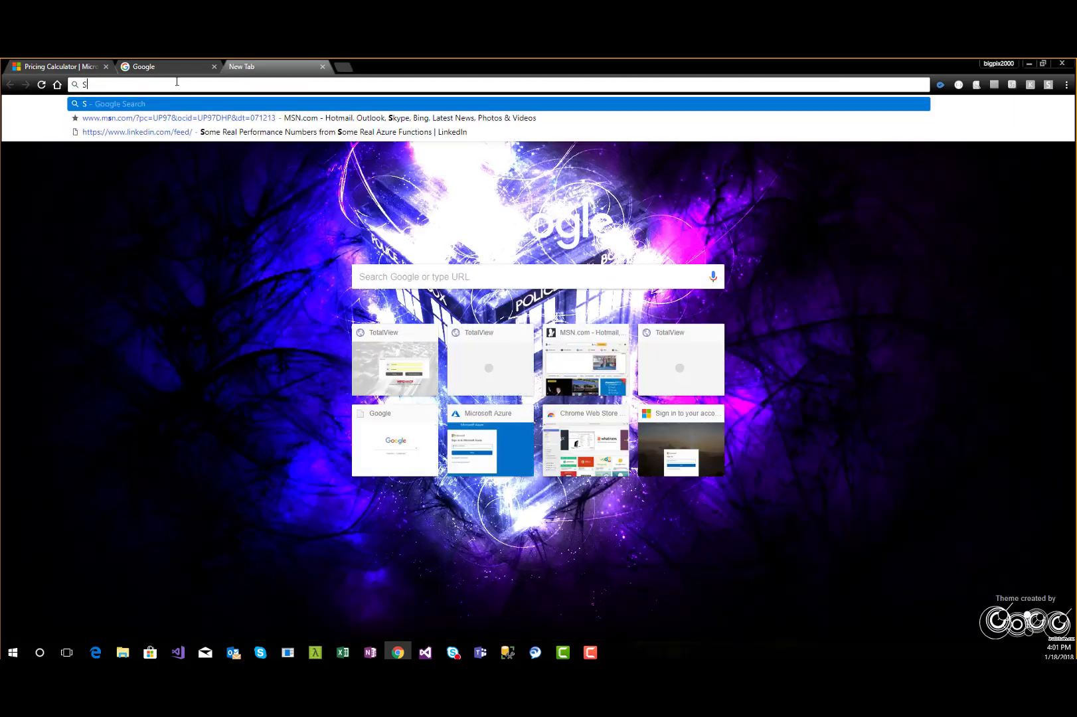
pyautogui.write('AGA Pat')
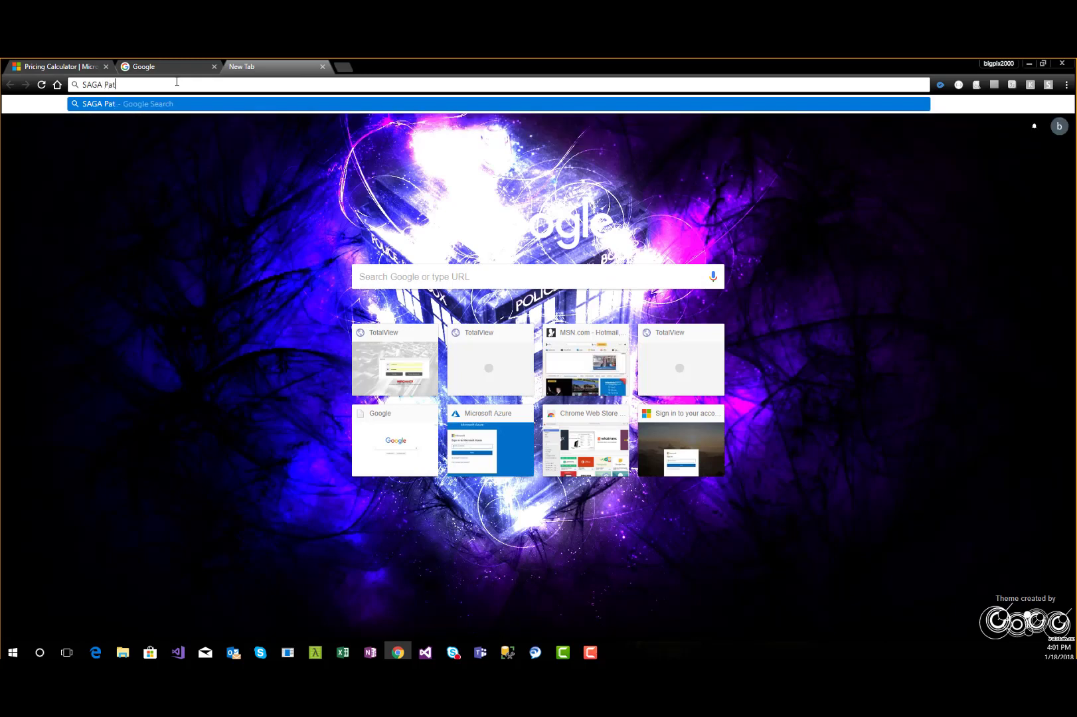
pyautogui.write('tern')
pyautogui.press('Return')
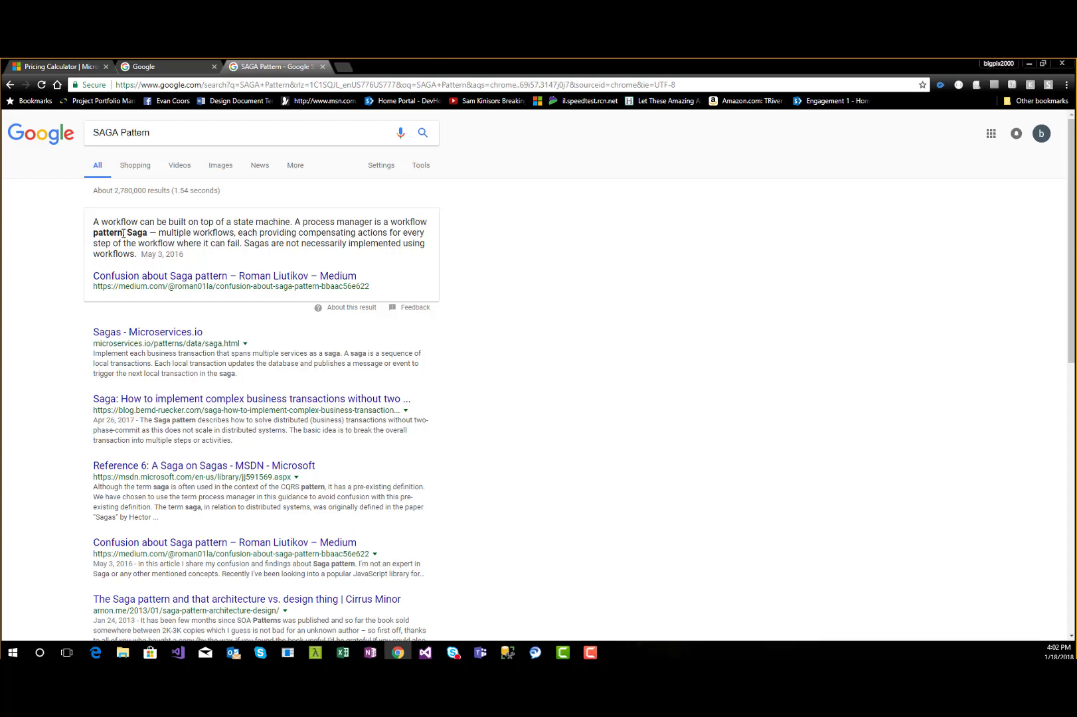
pyautogui.moveTo(124, 232); pyautogui.dragTo(169, 230)
pyautogui.click(174, 232)
pyautogui.moveTo(308, 232); pyautogui.dragTo(343, 243)
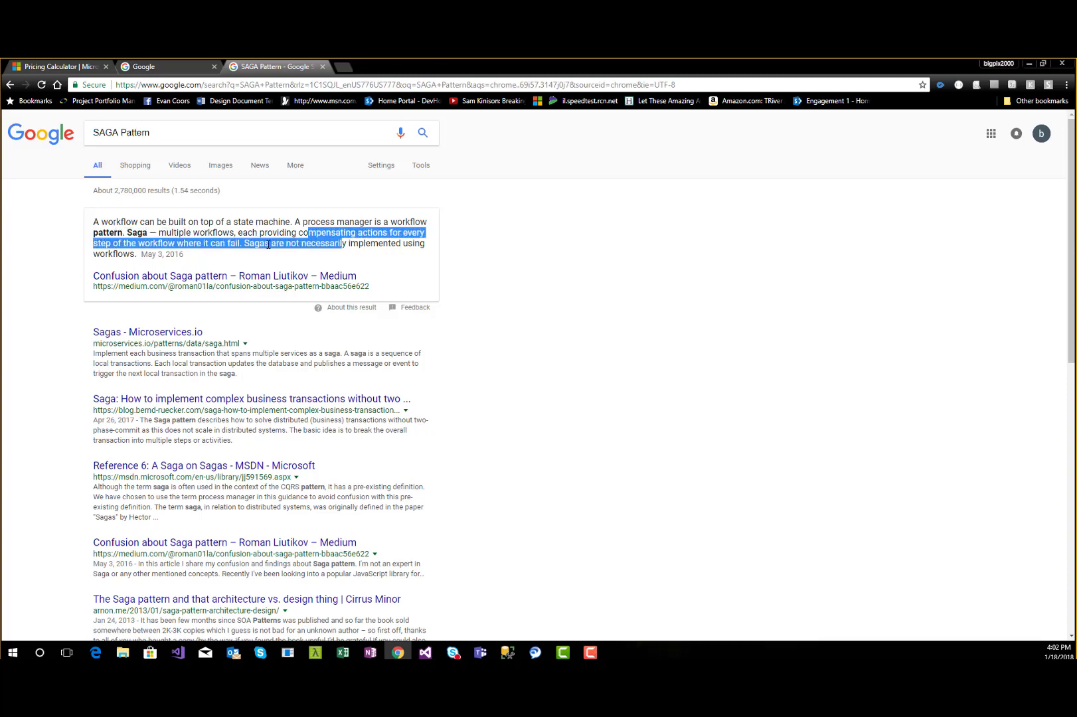
pyautogui.click(334, 300)
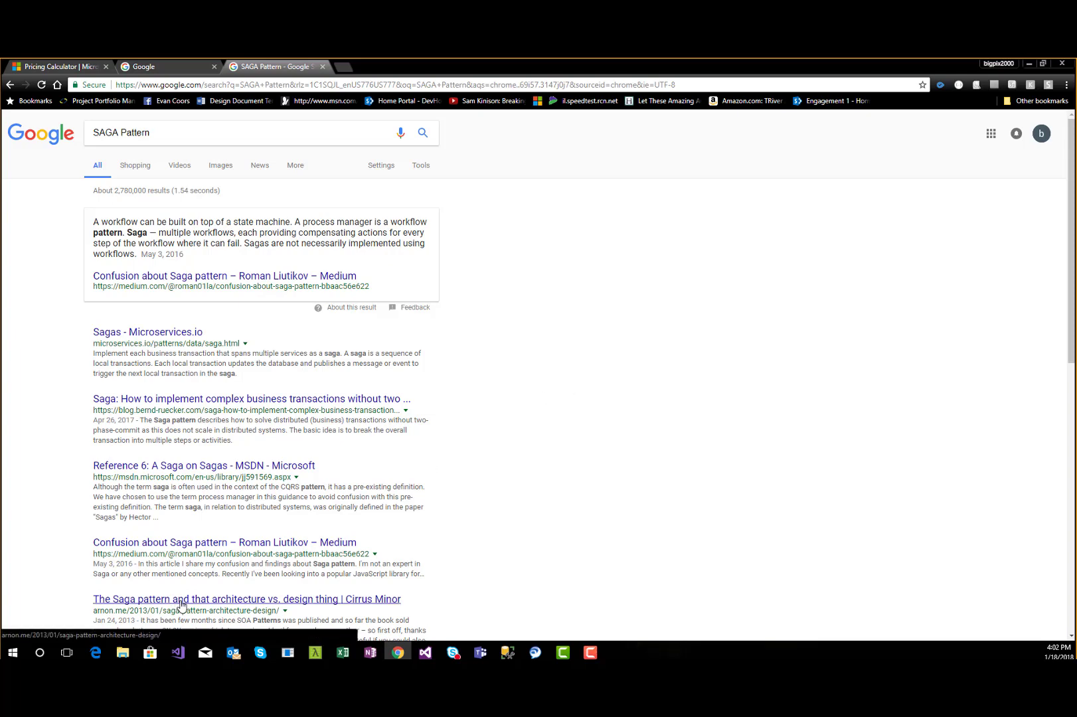
# Open the Medium article "Confusion about Saga pattern" and highlight the sentence "Saga is a failure management pattern.".
pyautogui.click(178, 549)
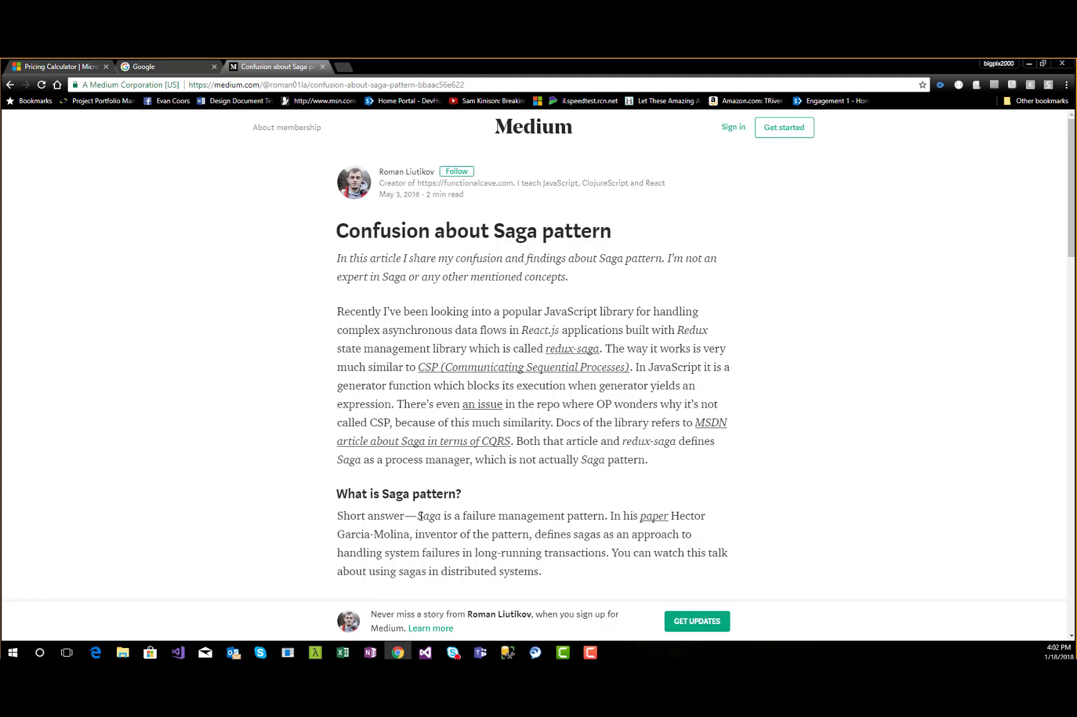
pyautogui.moveTo(420, 516); pyautogui.dragTo(609, 518)
pyautogui.click(574, 568)
pyautogui.moveTo(417, 516); pyautogui.dragTo(609, 517)
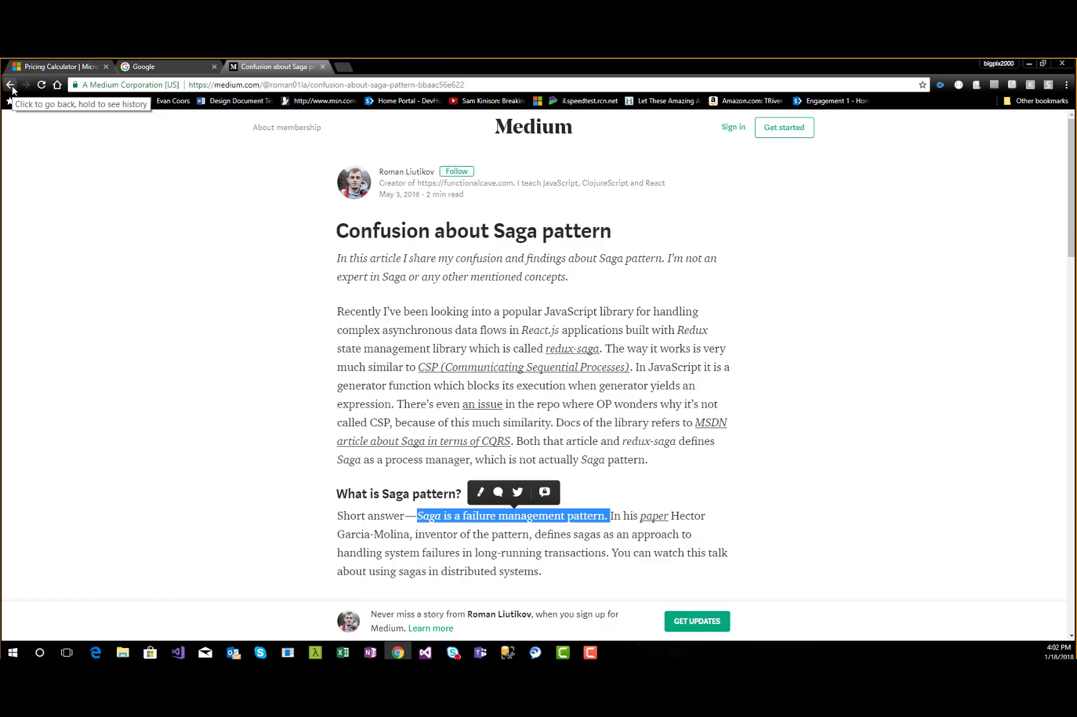
# Return to the Azure Pricing Calculator and review the PostgreSQL estimate and the featured products.
pyautogui.click(71, 66)
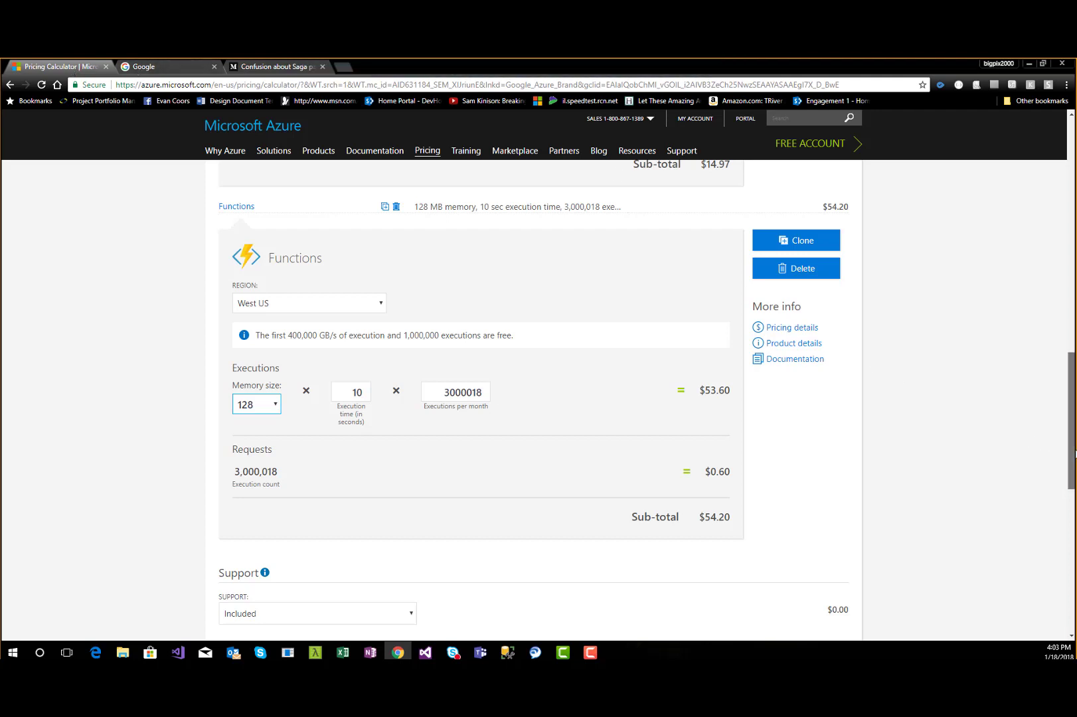
pyautogui.moveTo(1073, 452); pyautogui.dragTo(1068, 356)
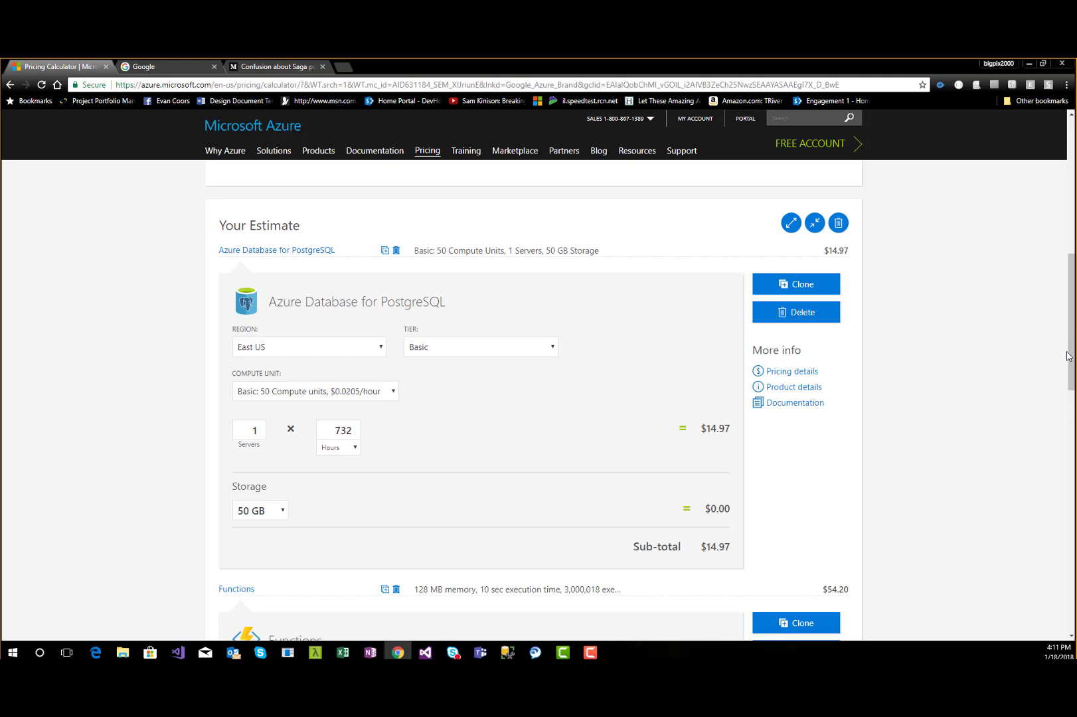
pyautogui.rightClick(1068, 298)
pyautogui.click(1073, 304)
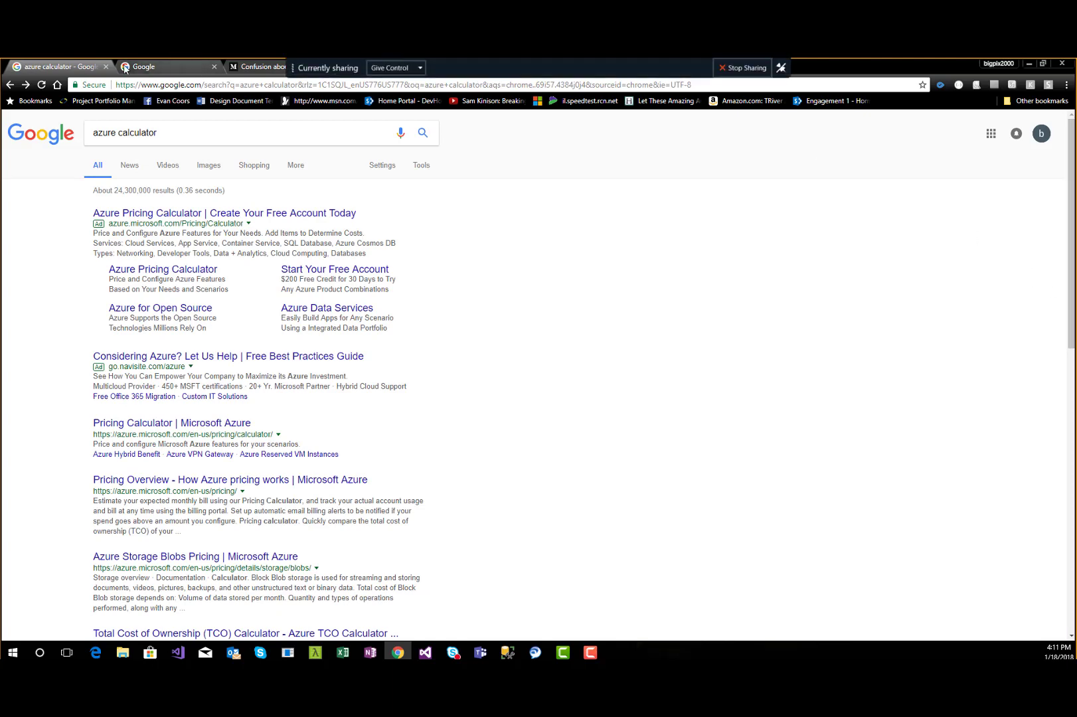
pyautogui.click(123, 211)
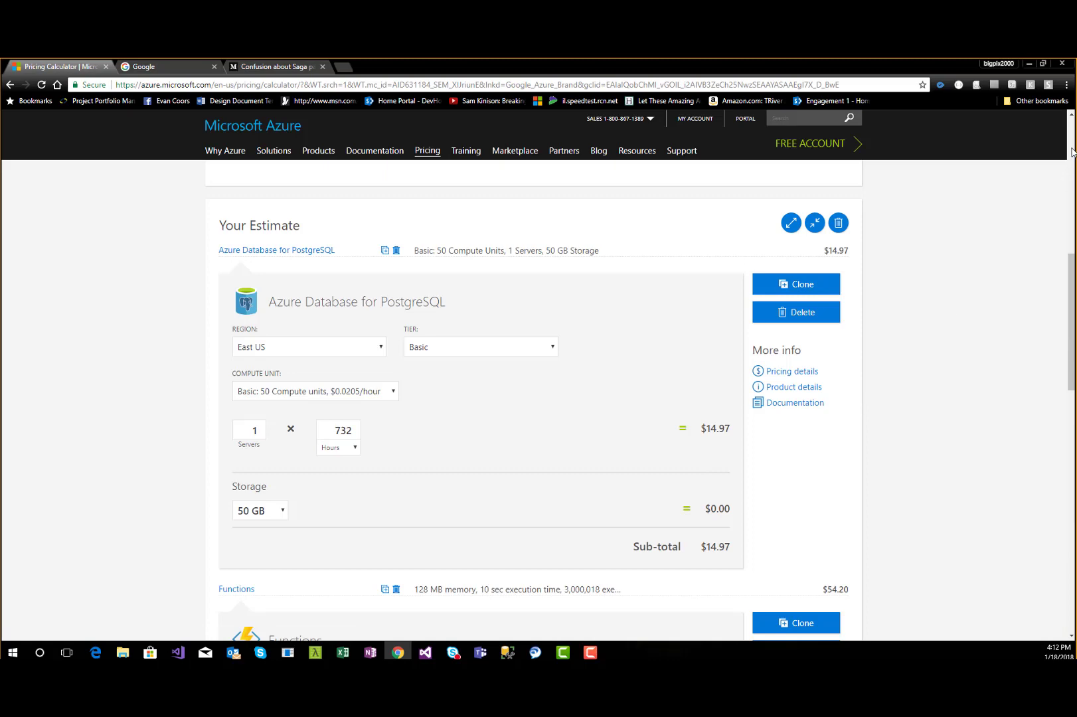
pyautogui.scroll(5, 1072, 146)
pyautogui.scroll(2, 1073, 147)
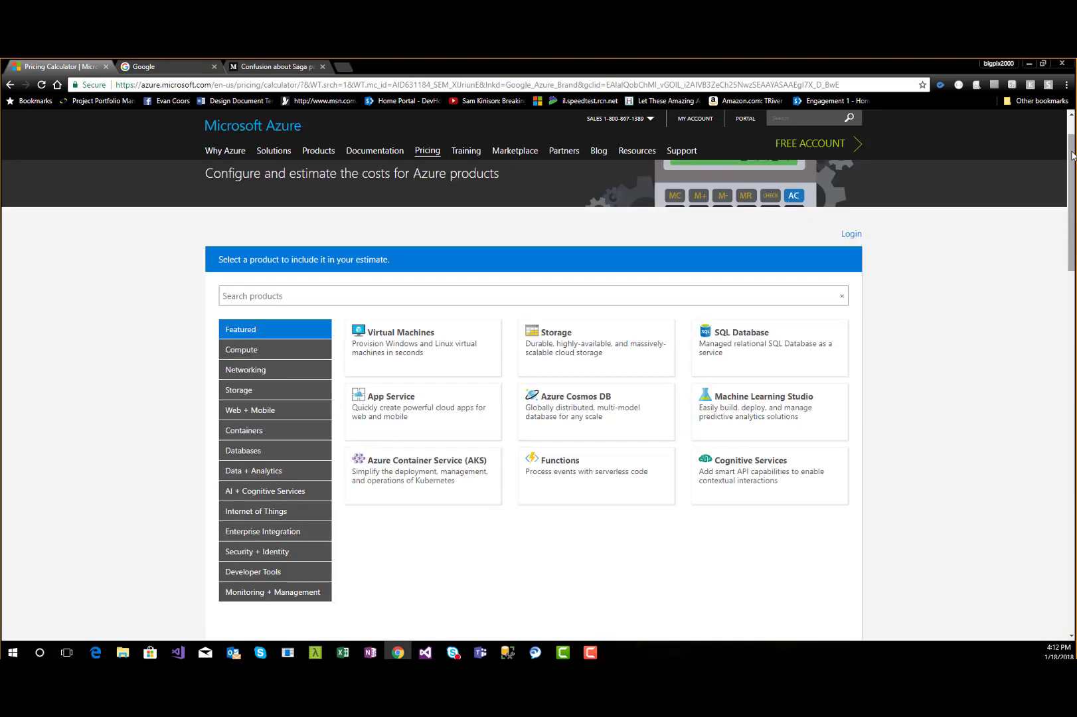